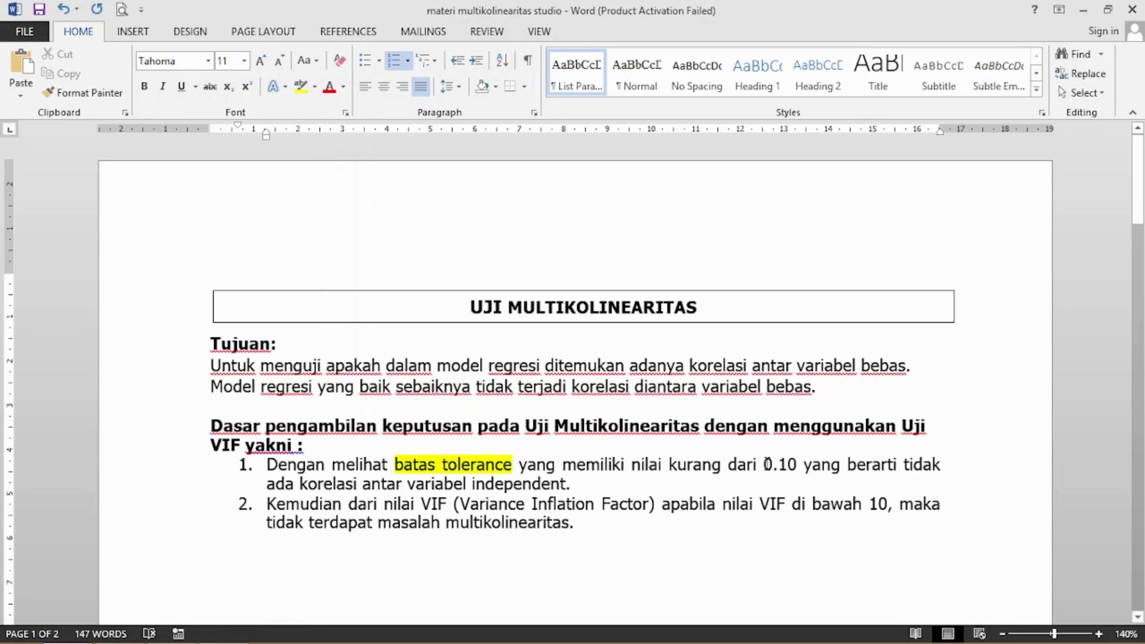
- Highlight "VIF (Variance Inflation Factor)" in yellow in the second decision rule and bring the SPSS steps section into view
left_click_drag(762, 465, 805, 464)
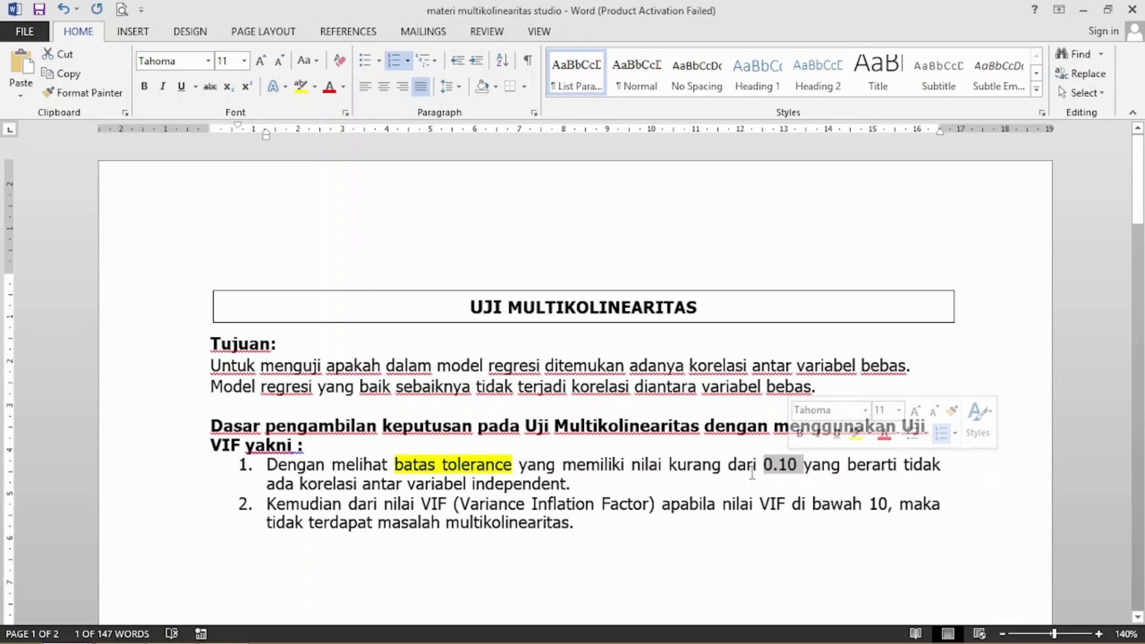
left_click(791, 477)
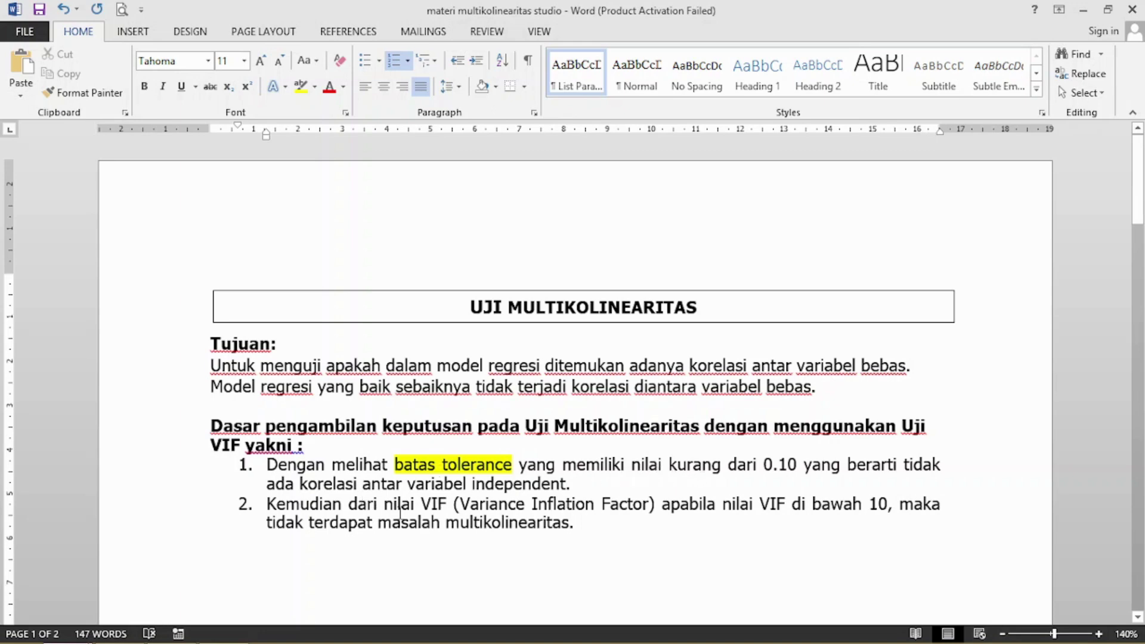
left_click_drag(423, 506, 659, 505)
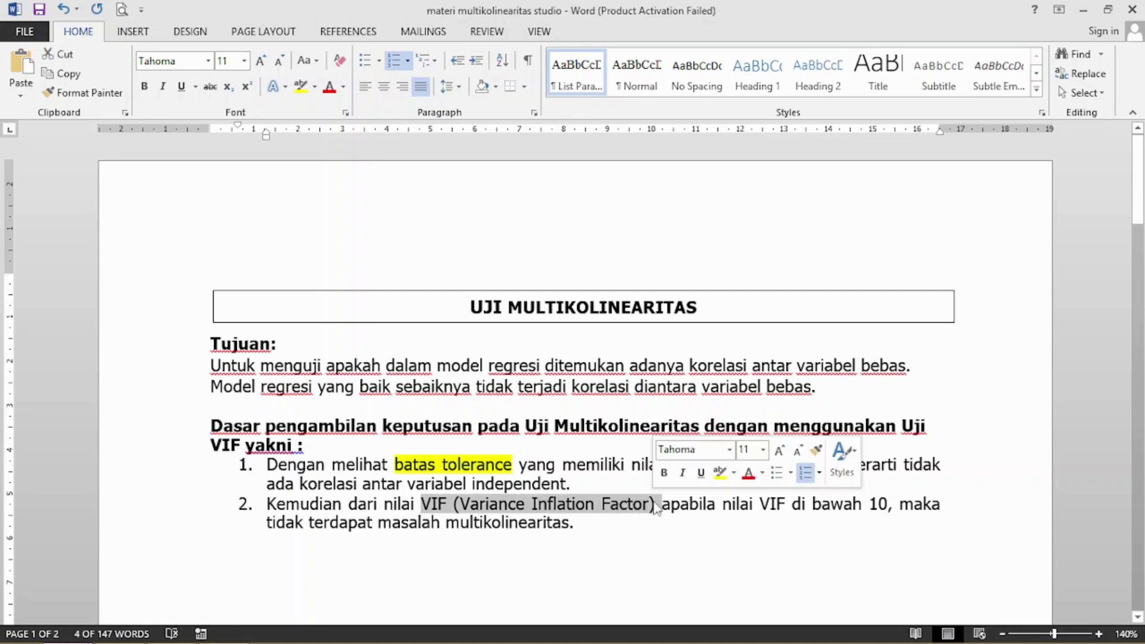
left_click(304, 90)
left_click(669, 521)
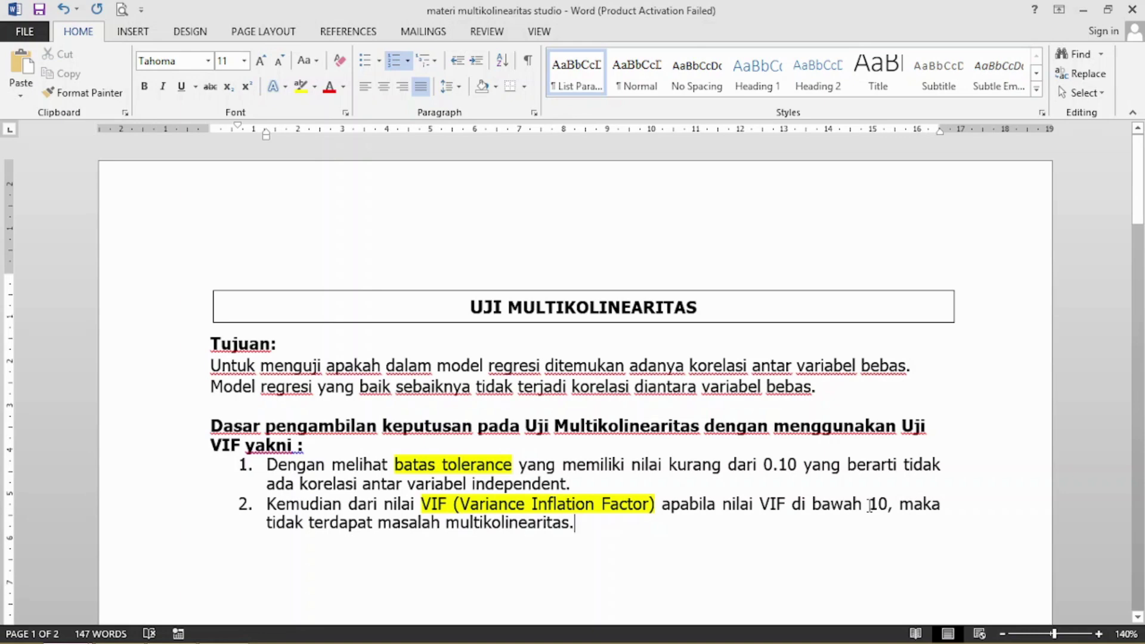
left_click_drag(870, 506, 888, 507)
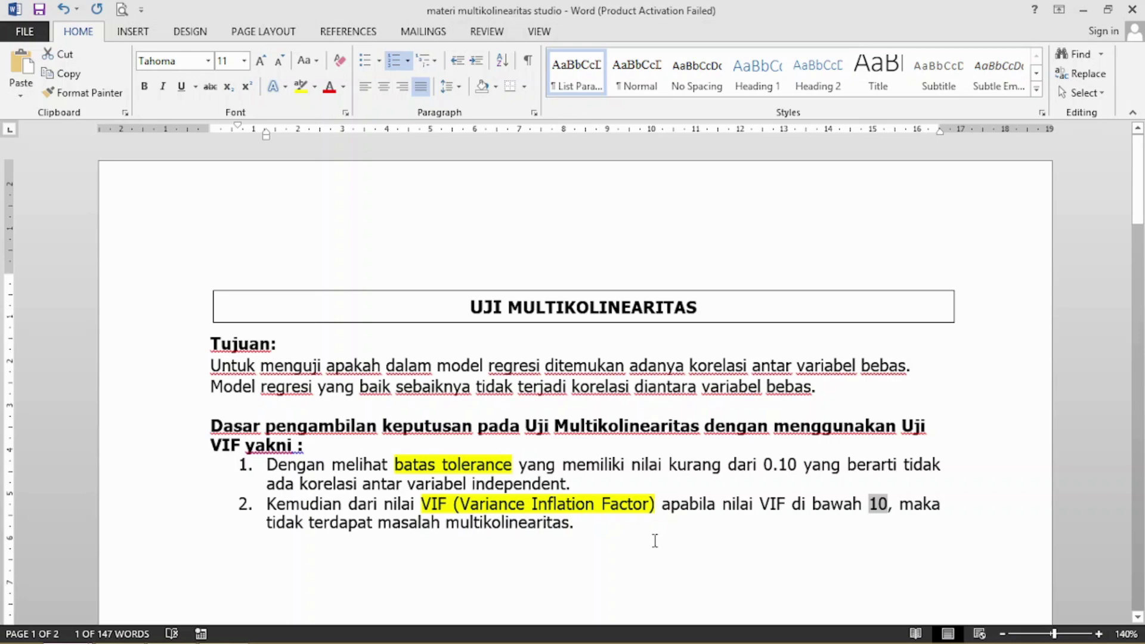
scroll(655, 541, "down", 8)
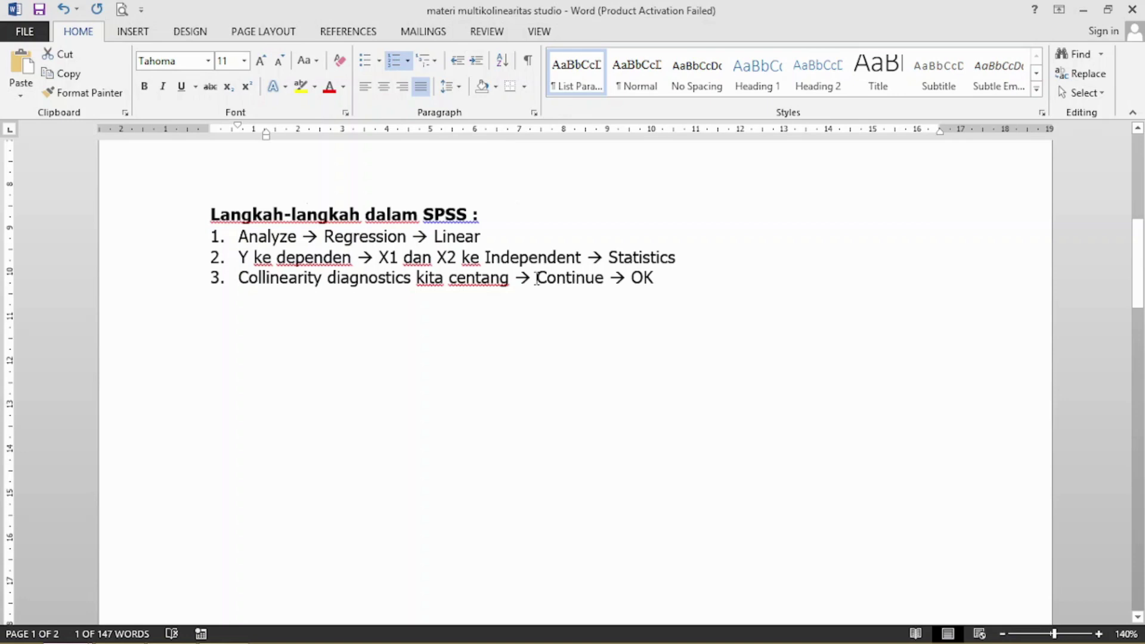
- Switch to the Latihan UAS document in Word and copy all Y, X1 and X2 data rows without the header row
key("alt+Tab")
key("alt+Tab")
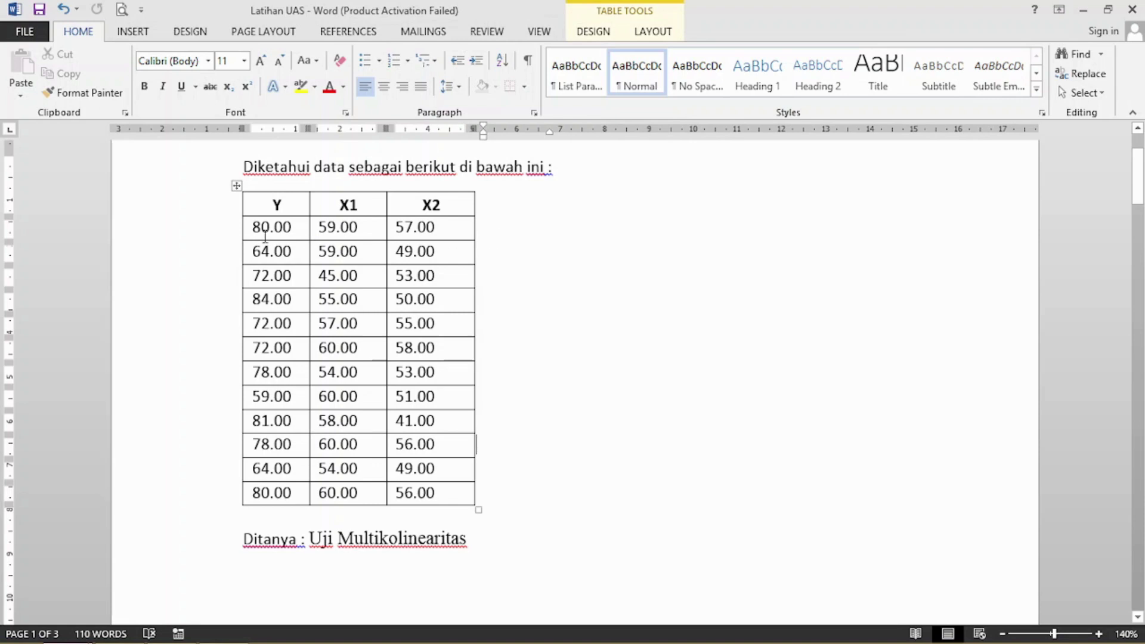
left_click_drag(261, 227, 423, 496)
key("ctrl+c")
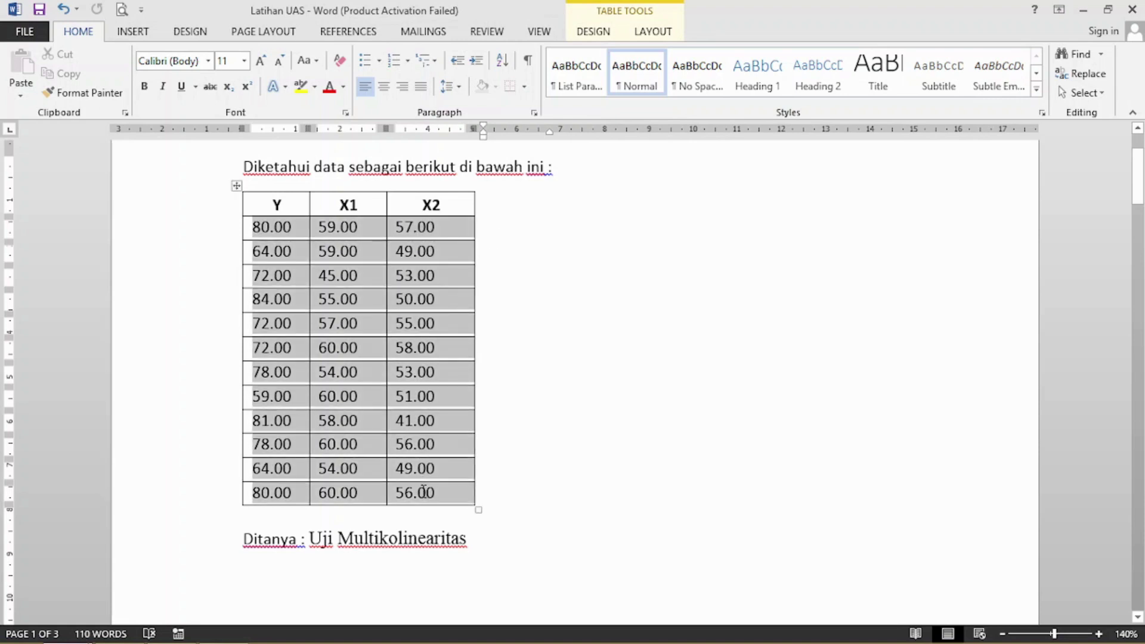
- Switch to the SPSS Data Editor and paste the copied data starting at the first cell of the empty sheet
key("alt+Tab")
key("alt+Tab")
key("alt+Tab")
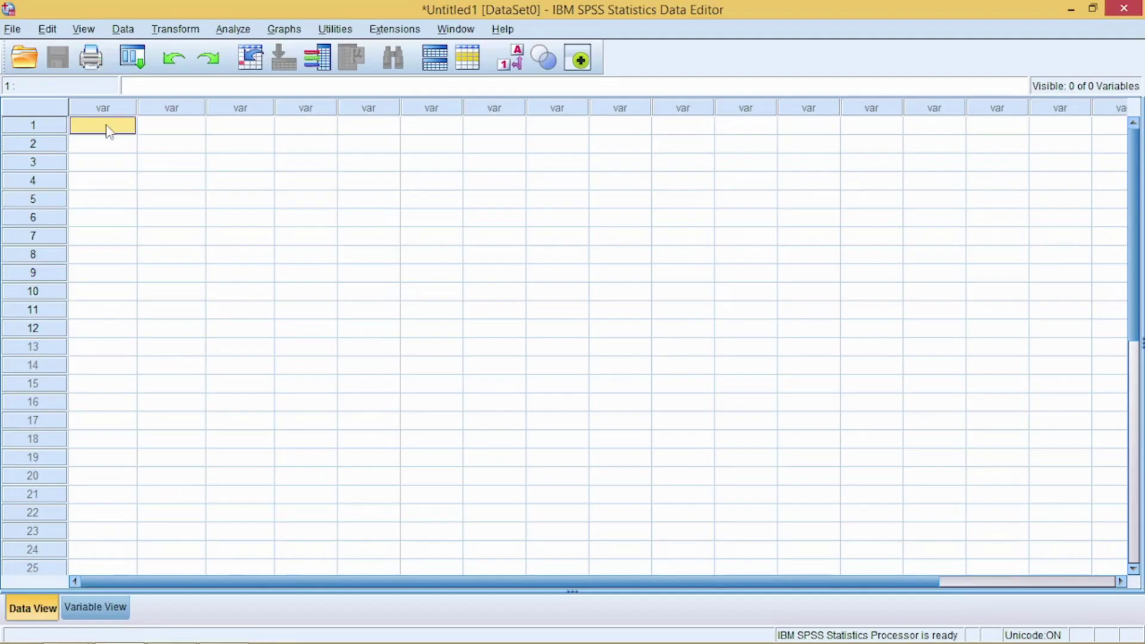
key("ctrl+v")
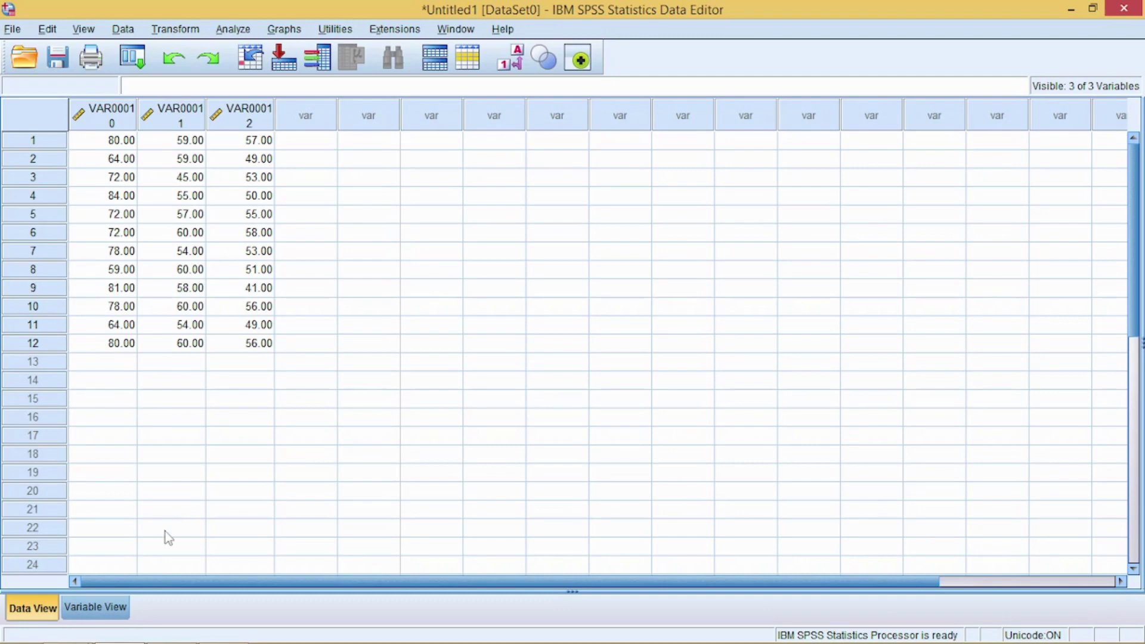
- Rename the three pasted variables as Y, X1 and X2
left_click(95, 608)
left_click(111, 104)
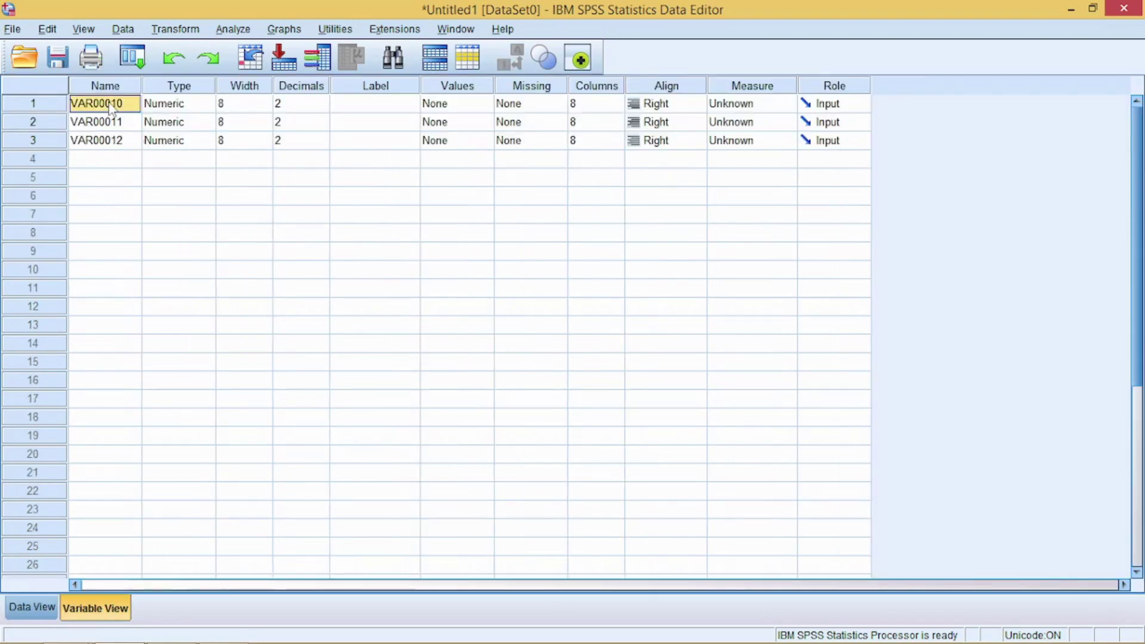
type("Y")
key("Return")
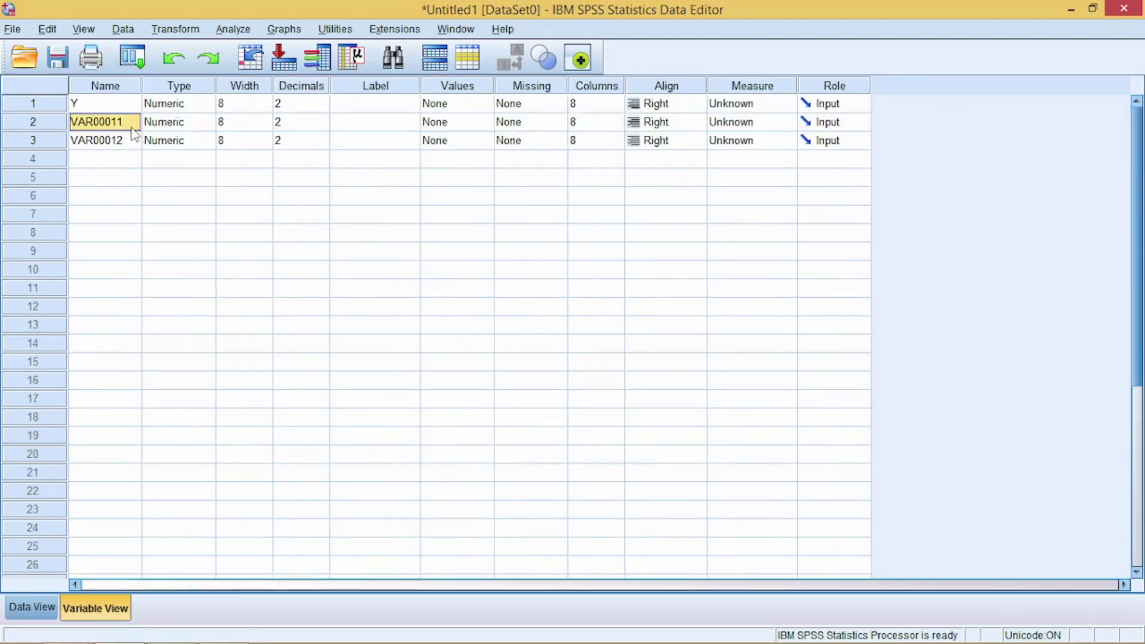
type("X1")
key("Return")
type("X2")
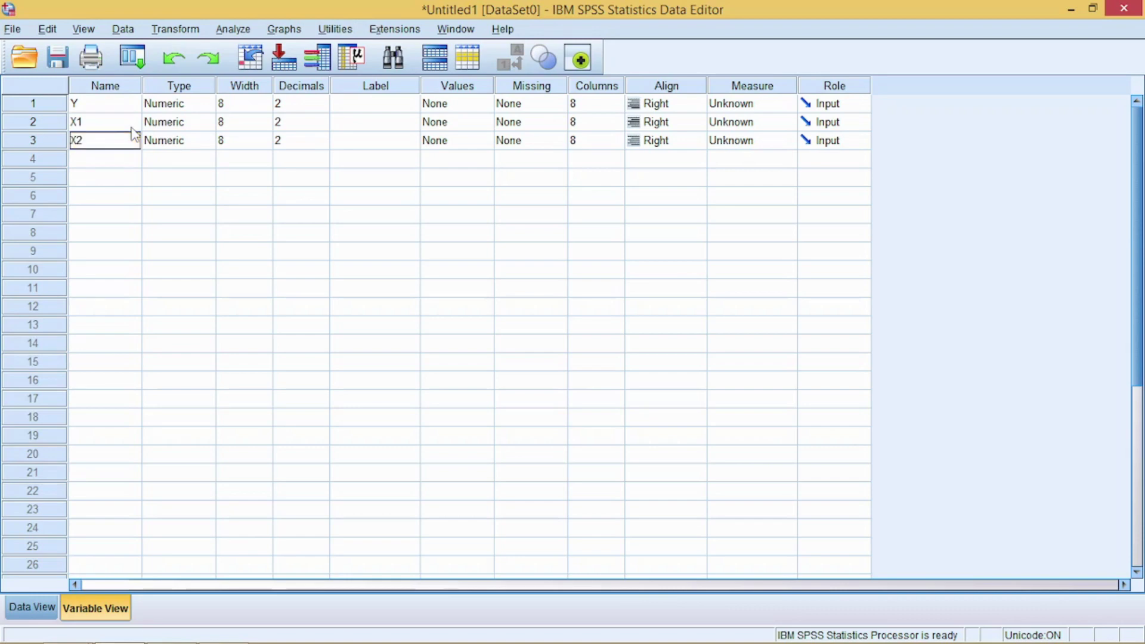
left_click(98, 105)
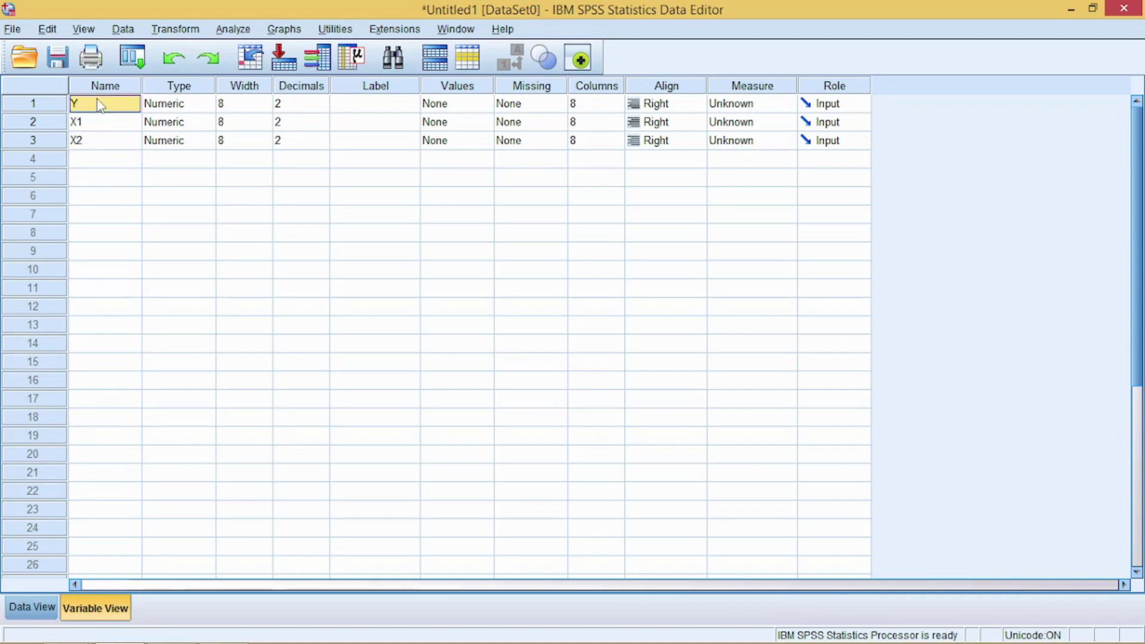
- Look over the variables' label cells and check the SPSS procedure in the multicollinearity notes in Word
left_click(394, 106)
left_click(383, 127)
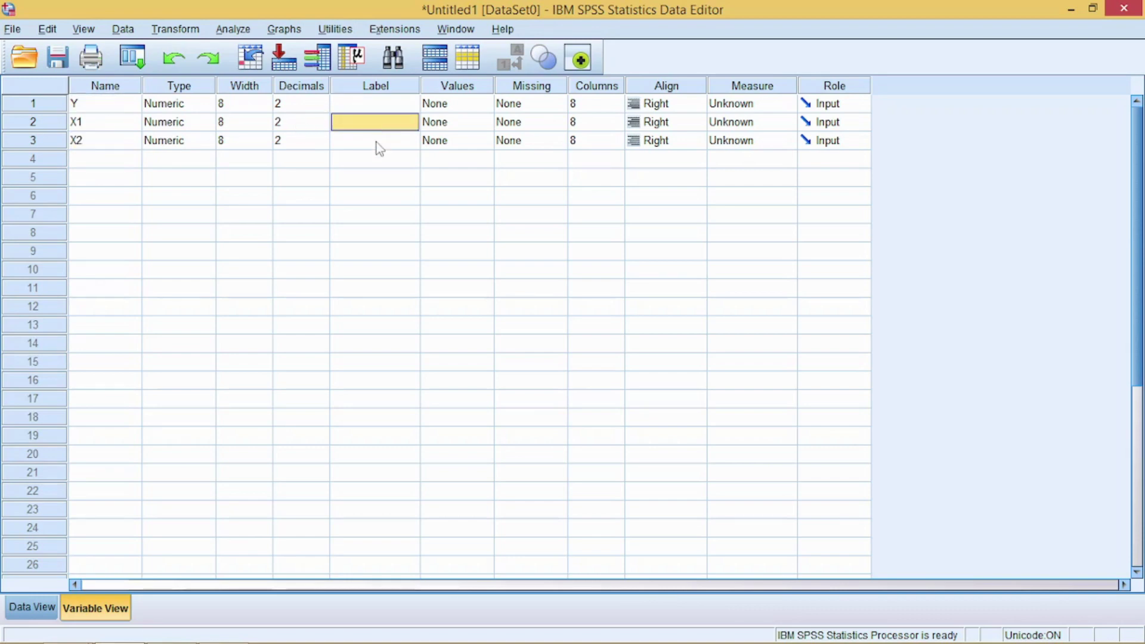
left_click(380, 145)
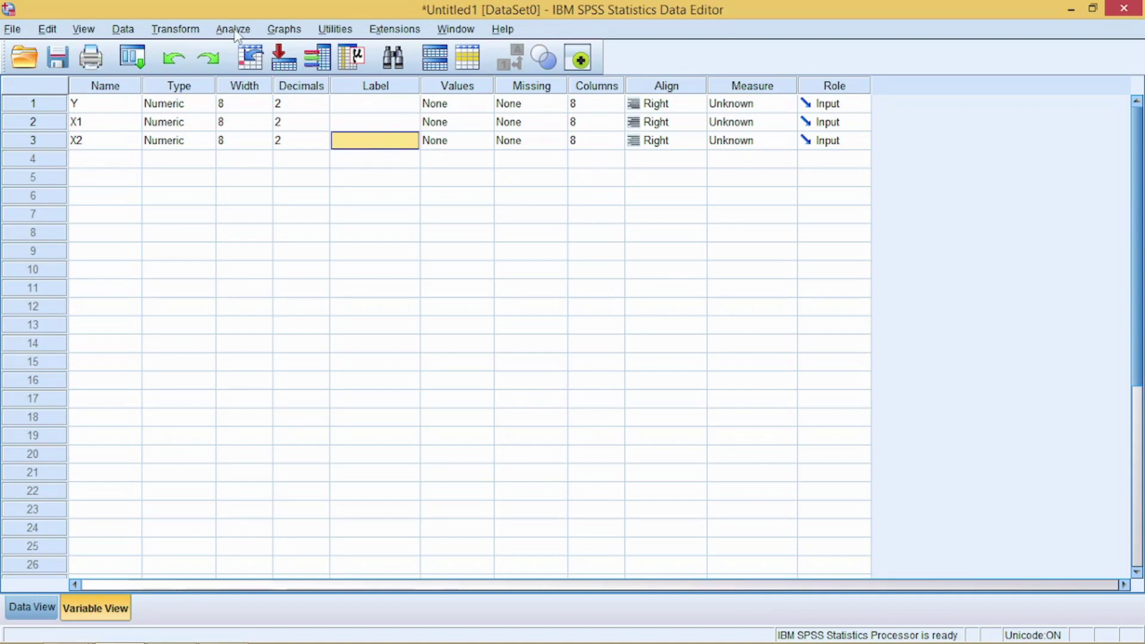
key("alt+Tab")
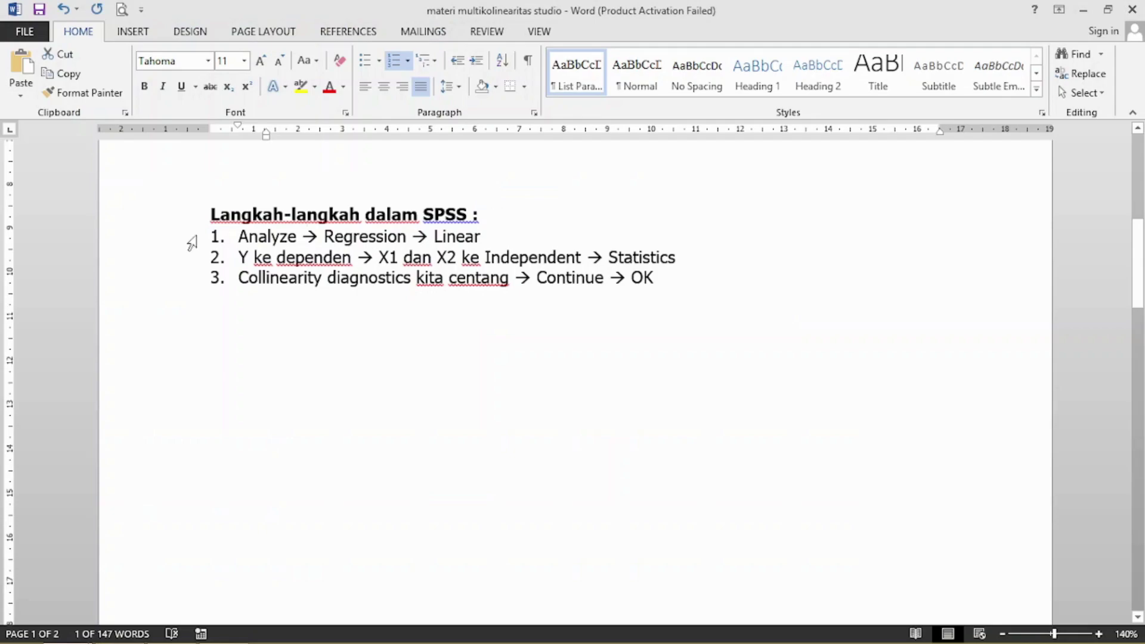
key("alt+Tab")
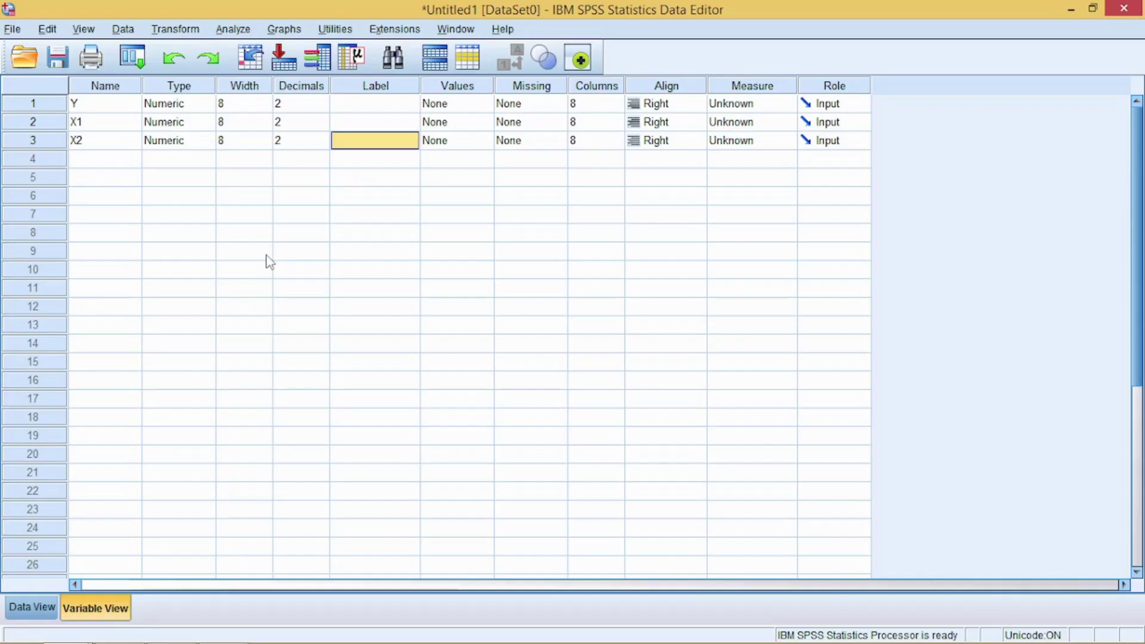
- Open a linear regression analysis and reset all its previous settings
left_click(234, 31)
mouse_move(298, 225)
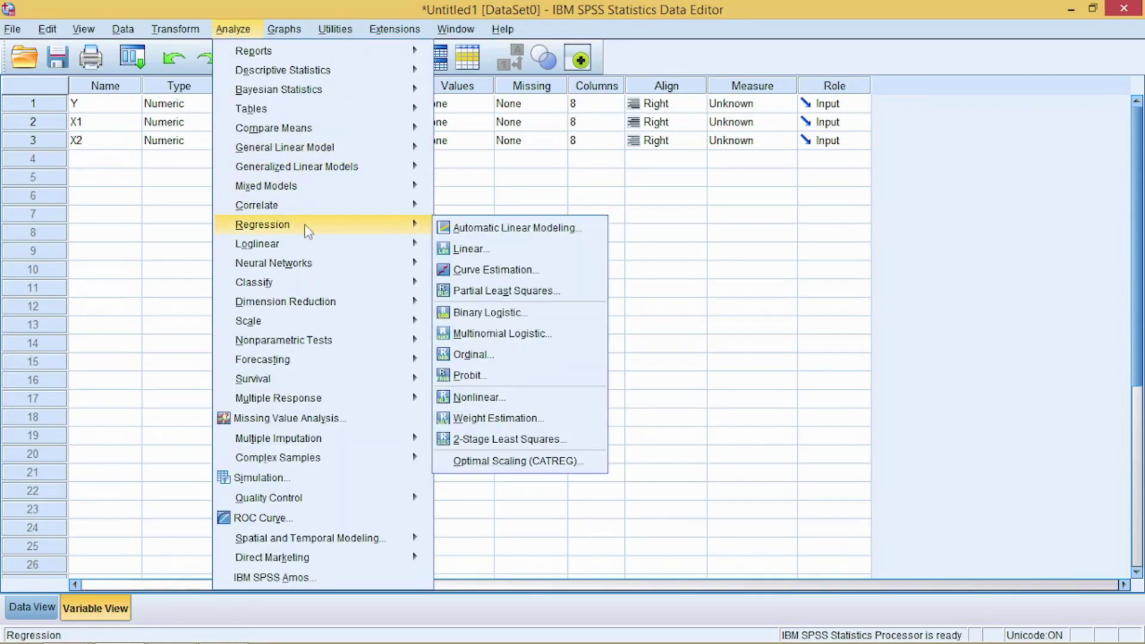
left_click(495, 249)
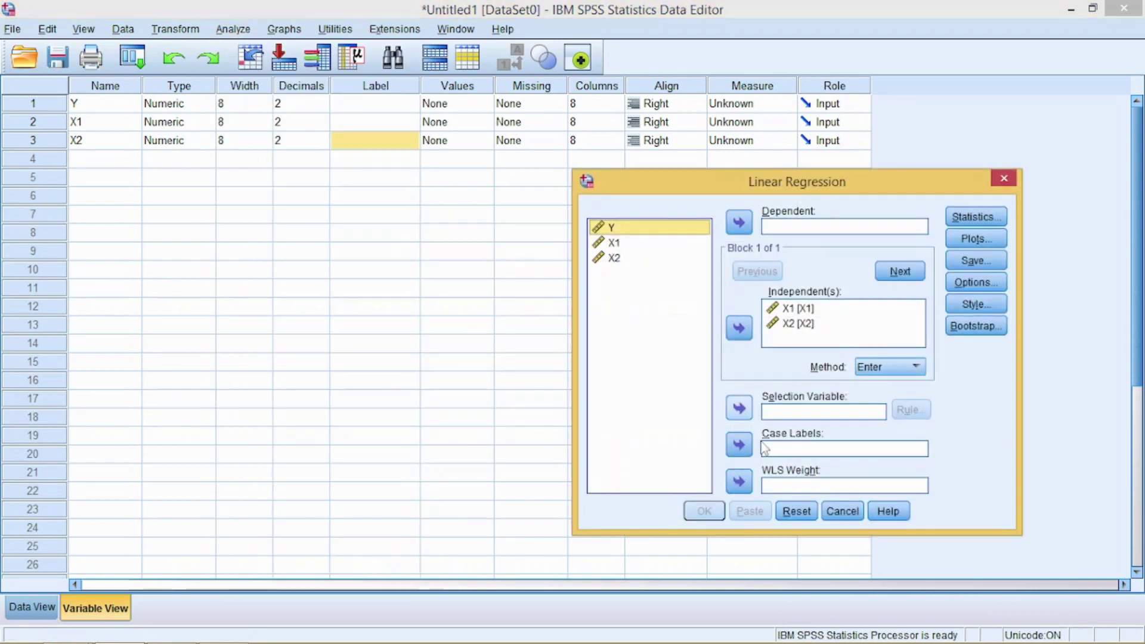
left_click(797, 512)
left_click(797, 512)
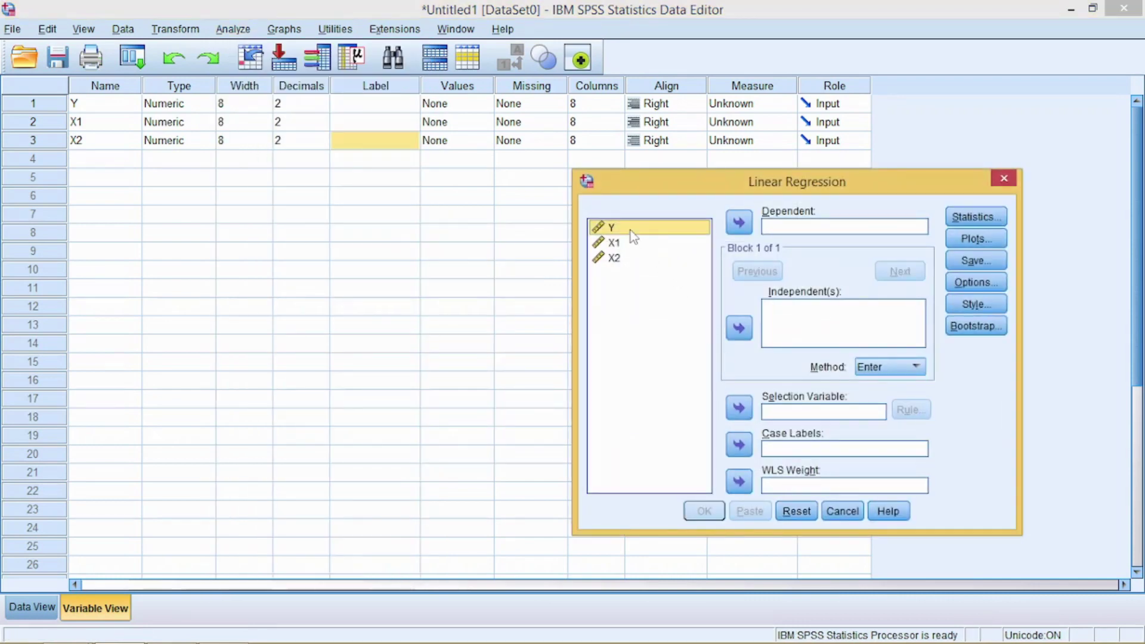
- Assign Y as the dependent variable and X1 and X2 as the independent variables of the regression
left_click(735, 225)
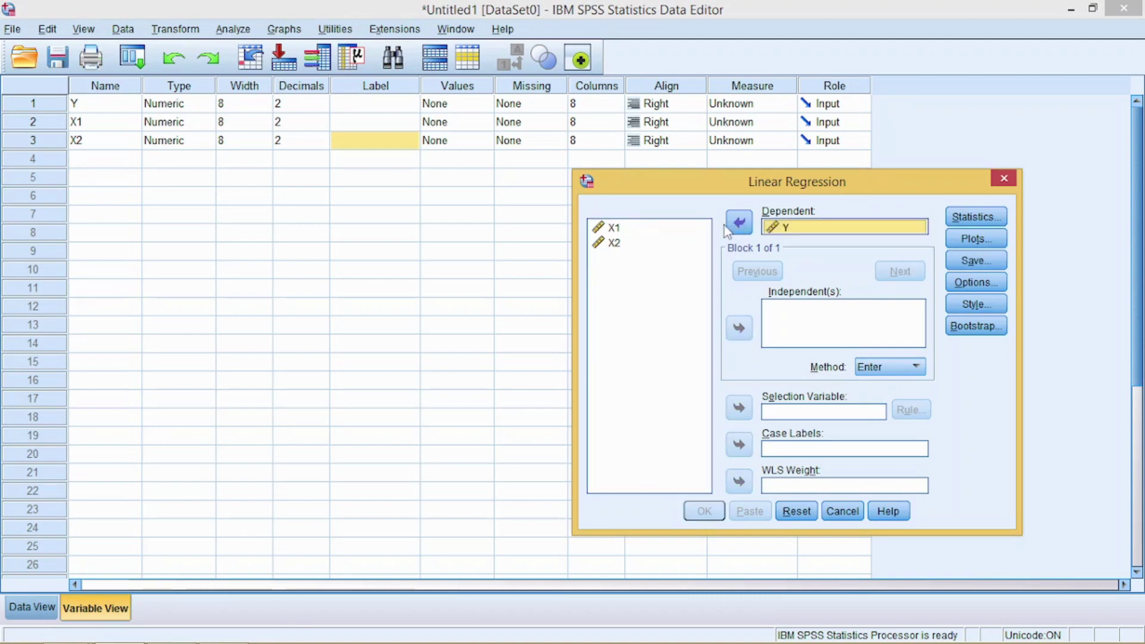
left_click(618, 228)
left_click(616, 245, "shift")
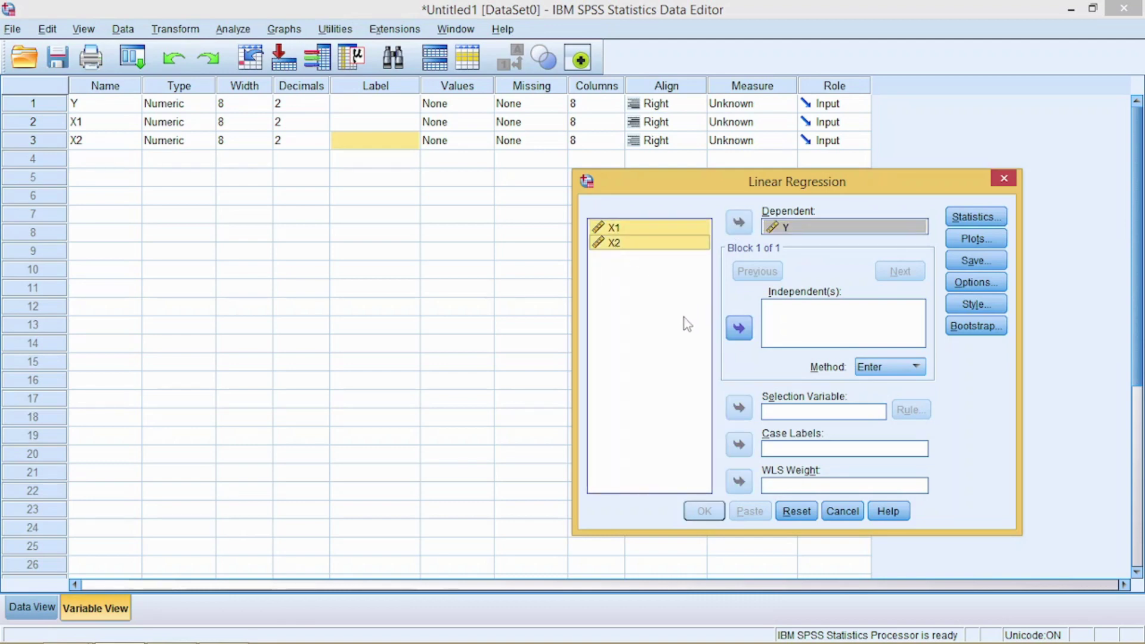
left_click(739, 327)
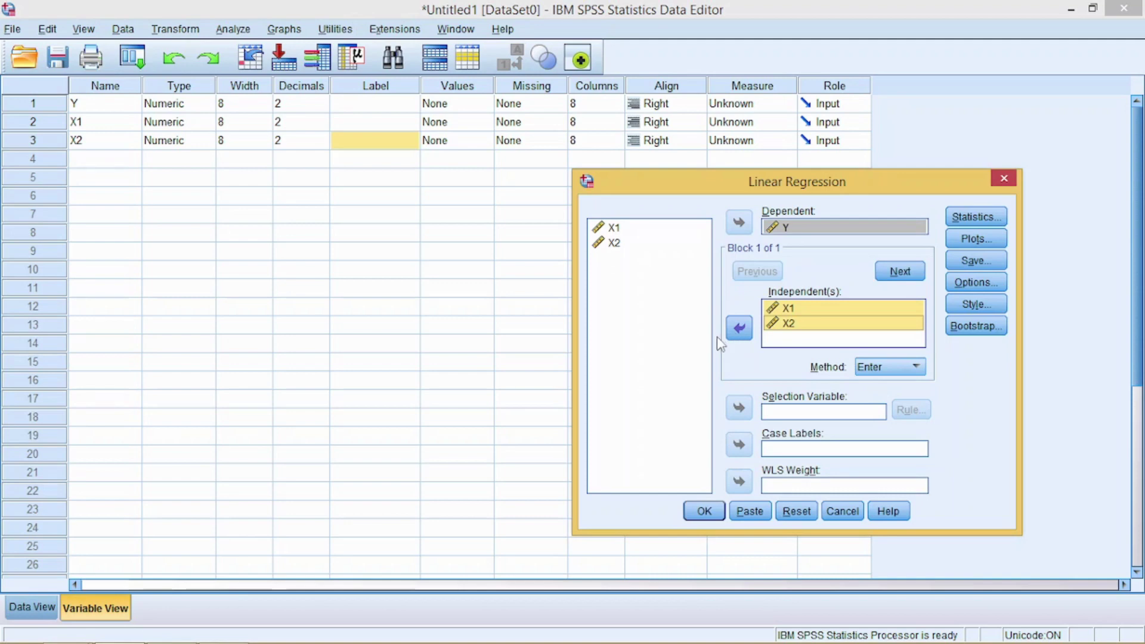
- Add collinearity diagnostics to the regression statistics and run the analysis
left_click(977, 216)
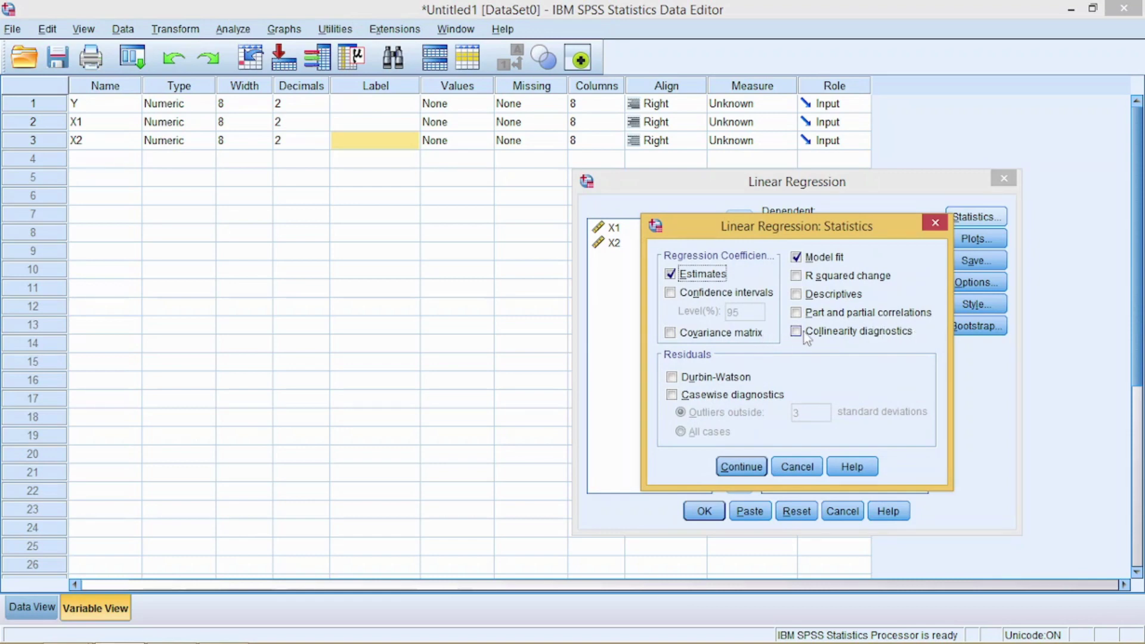
left_click(798, 333)
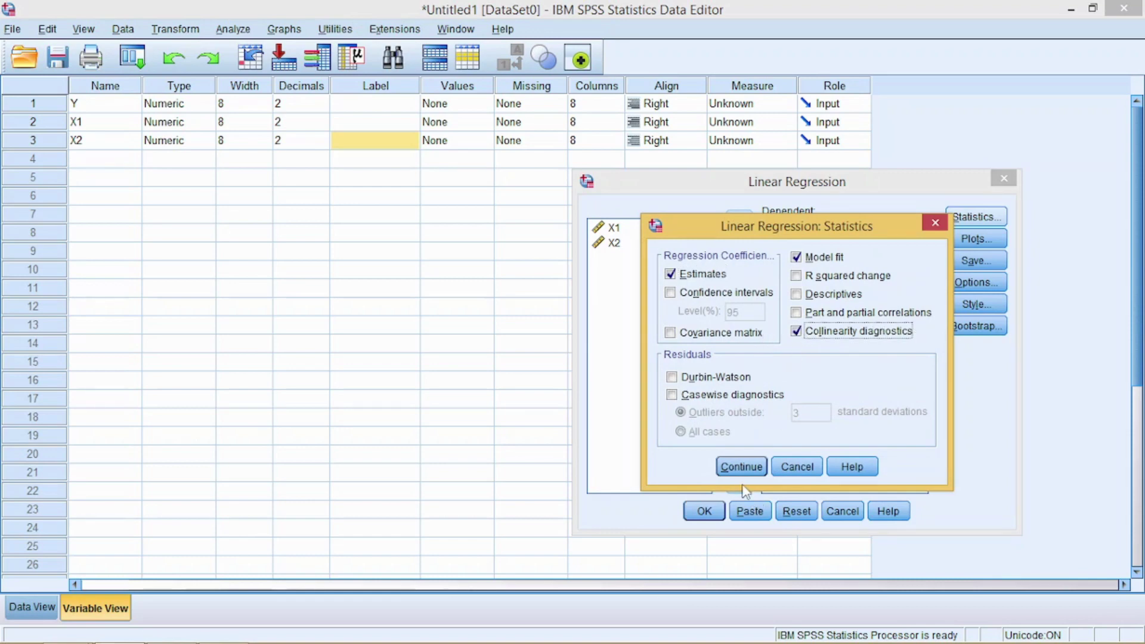
left_click(734, 467)
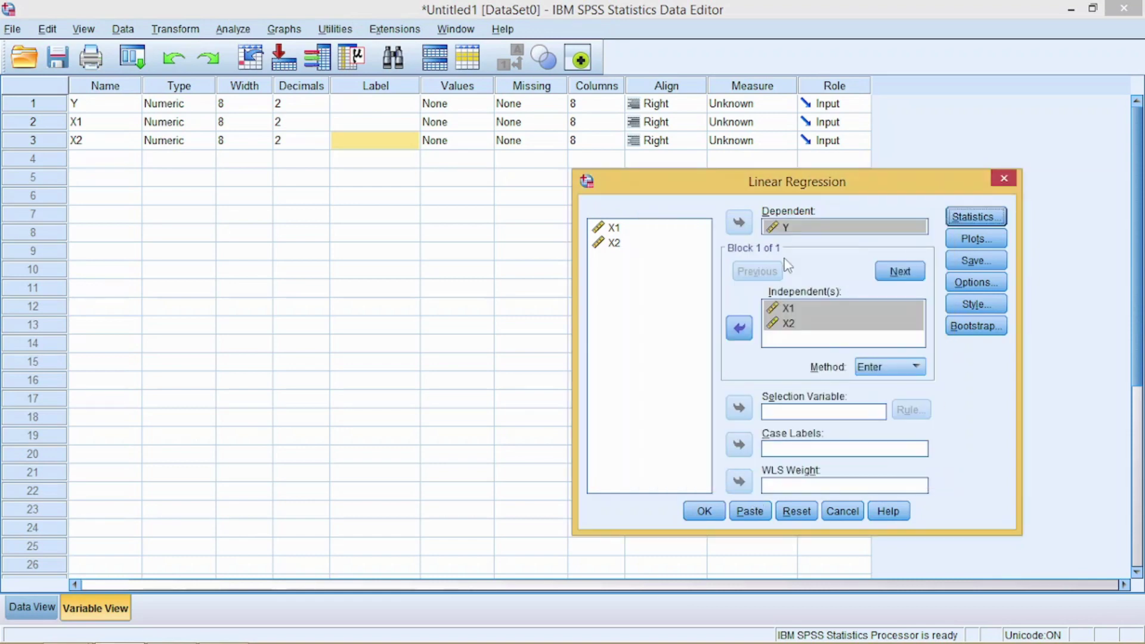
left_click(704, 511)
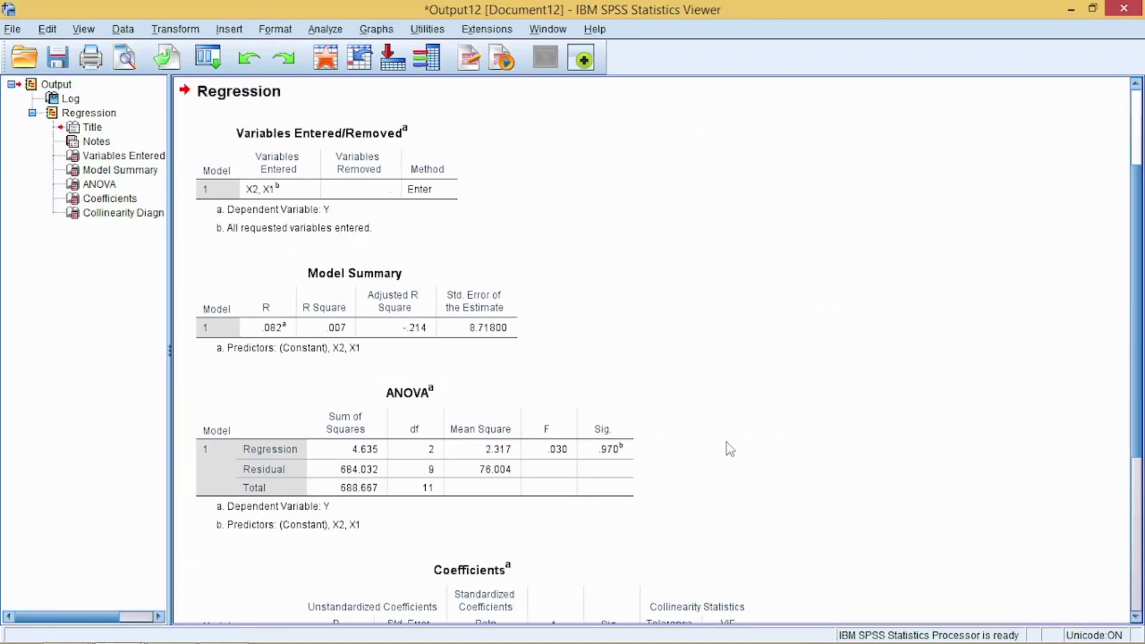
- Copy the Coefficients table with the collinearity statistics from the regression output
scroll(728, 447, "down", 3)
scroll(391, 173, "up", 6)
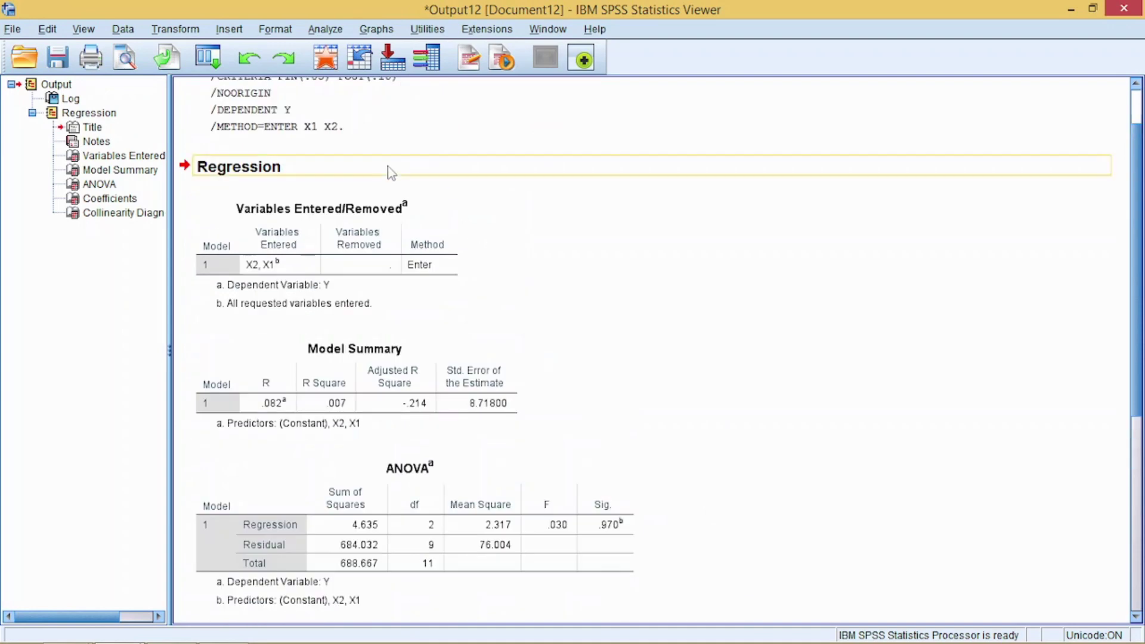
scroll(456, 286, "down", 9)
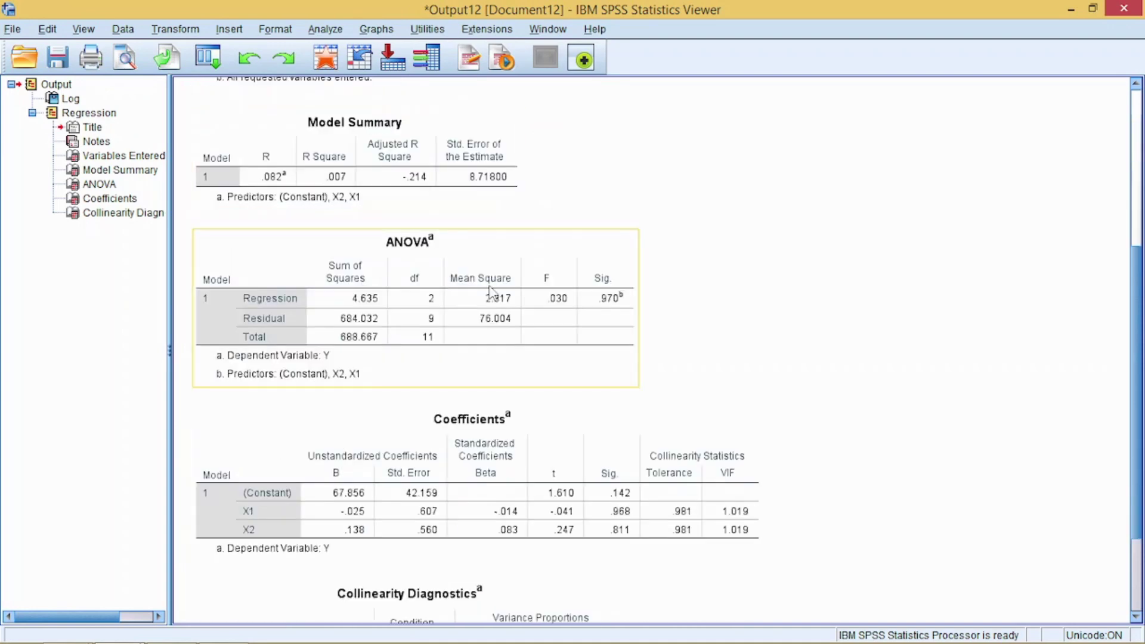
right_click(518, 434)
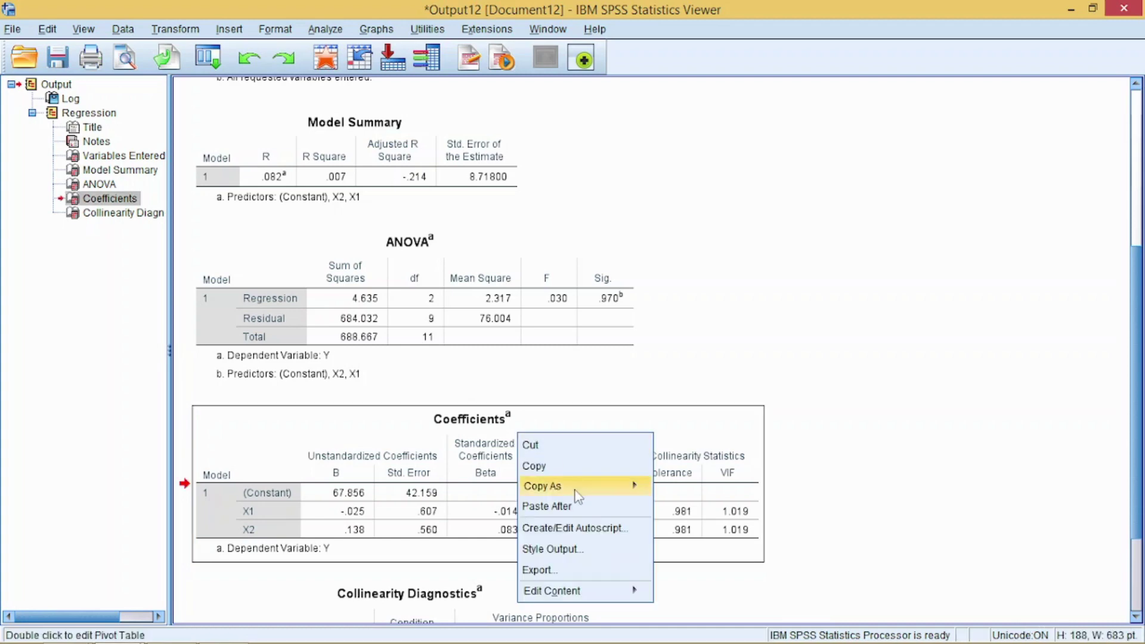
left_click(550, 467)
- Switch to the Latihan UAS Word document and add the line "Jawab :" below the "Ditanya : Uji Multikolinearitas" line
key("alt+Tab")
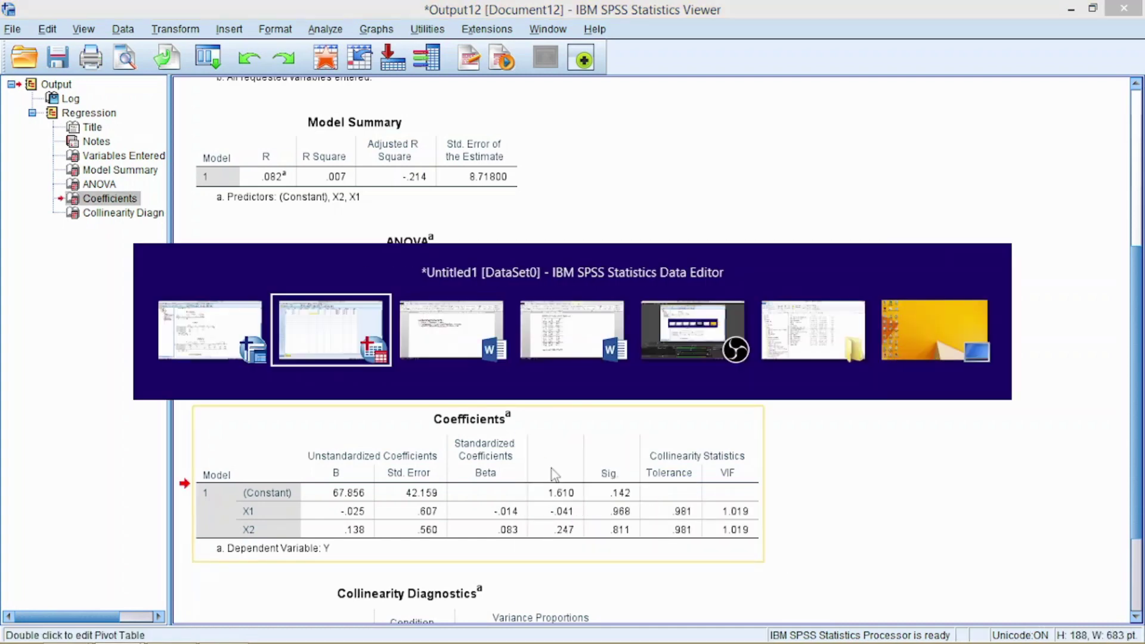
key("alt+Tab")
key("alt+Tab")
key("alt+Tab")
key("alt+Tab")
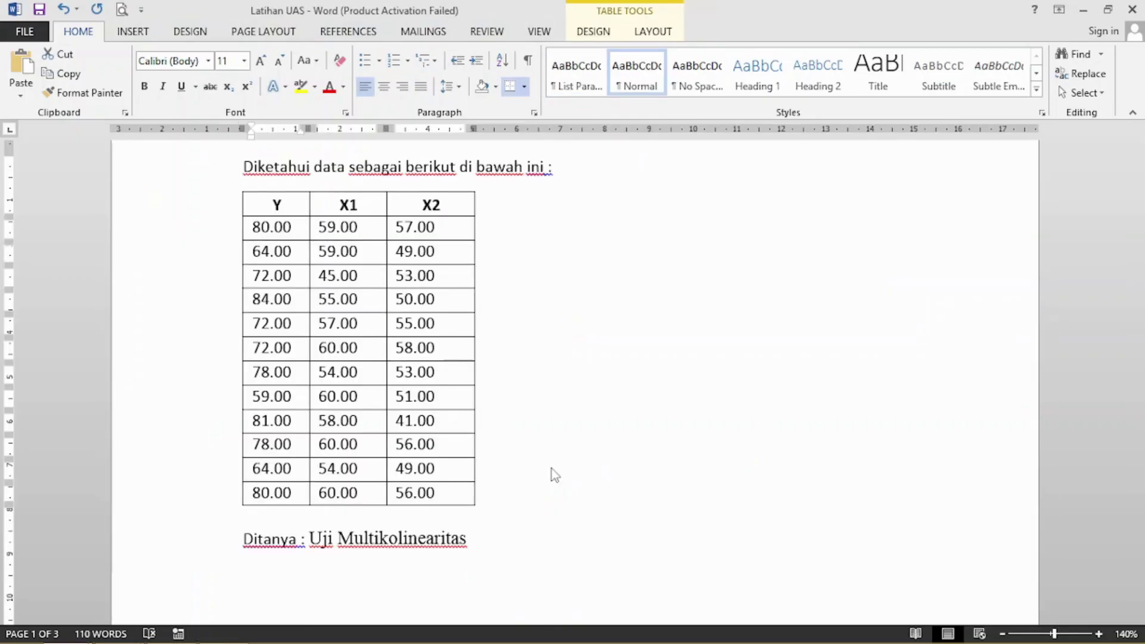
scroll(438, 421, "down", 1)
scroll(438, 416, "down", 3)
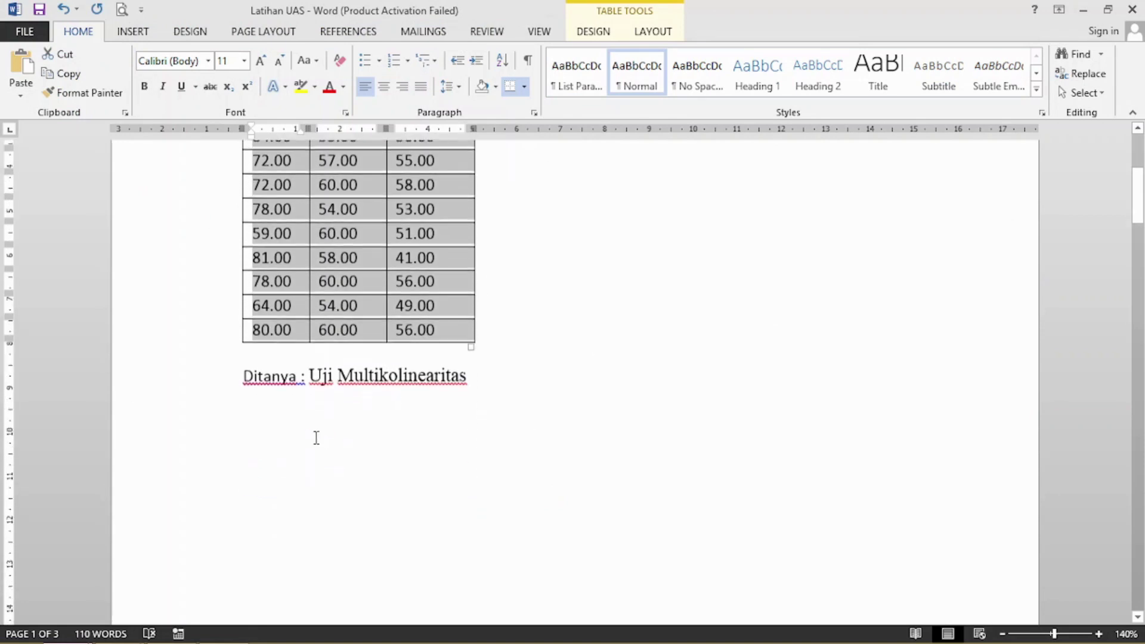
left_click(307, 410)
type("Jawa")
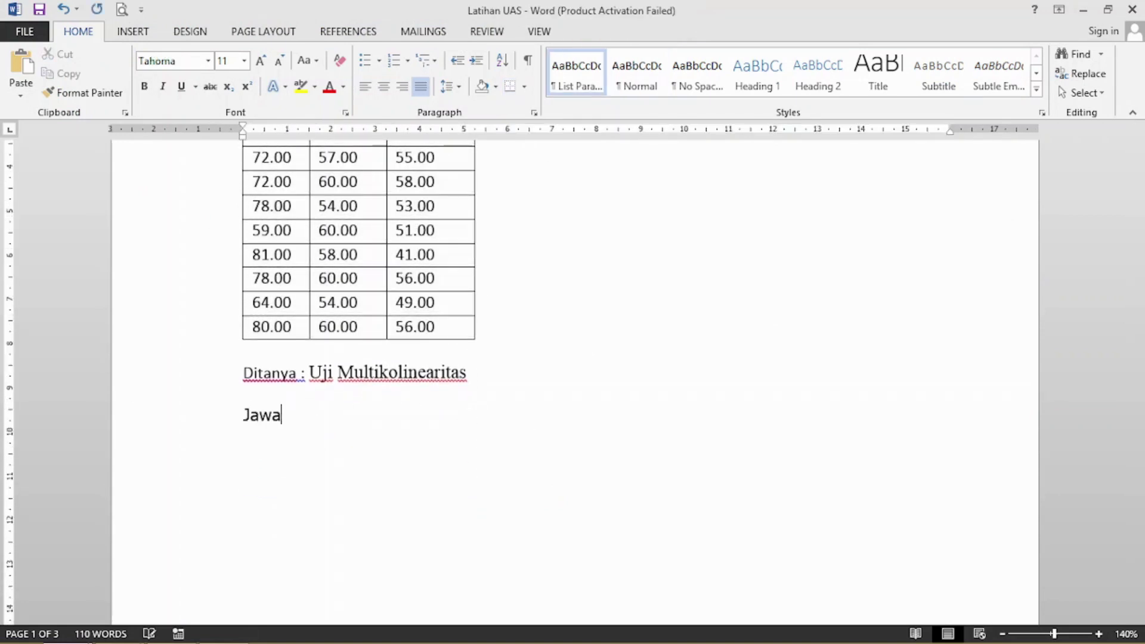
type("b :")
key("Return")
- Paste the copied Coefficients table below "Jawab :" and autofit it to the window
key("ctrl+v")
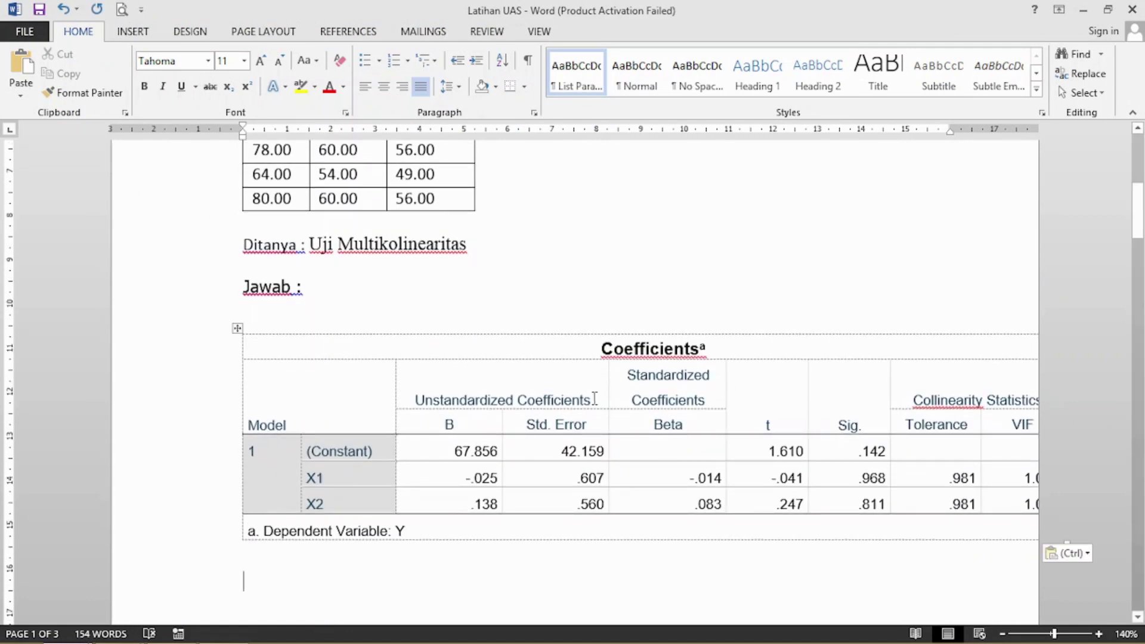
left_click(238, 330)
right_click(238, 330)
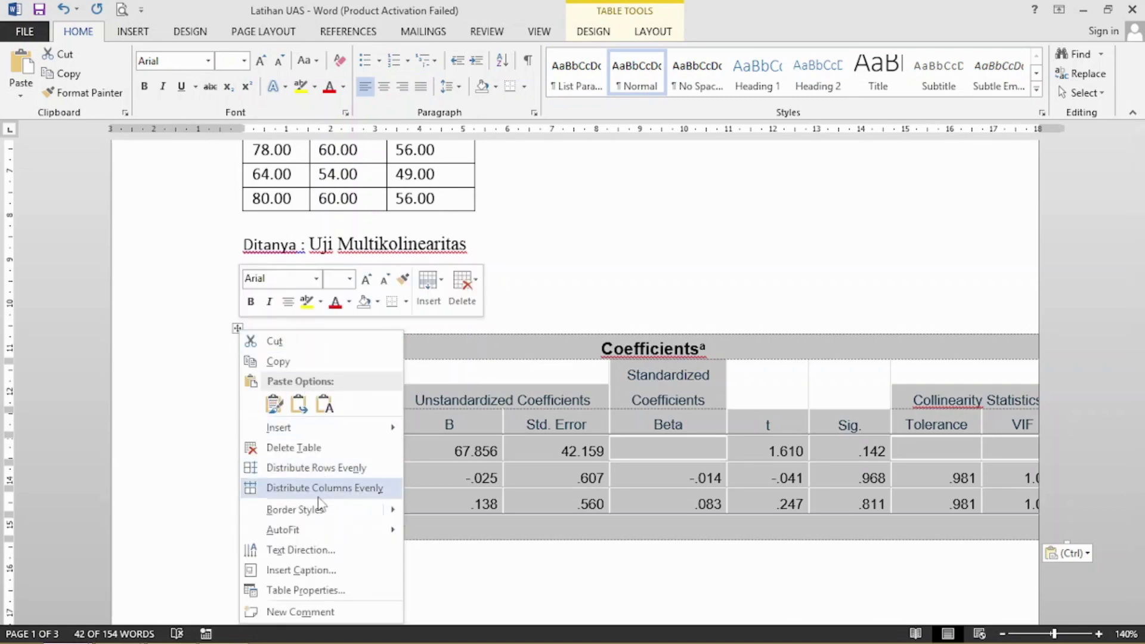
mouse_move(322, 530)
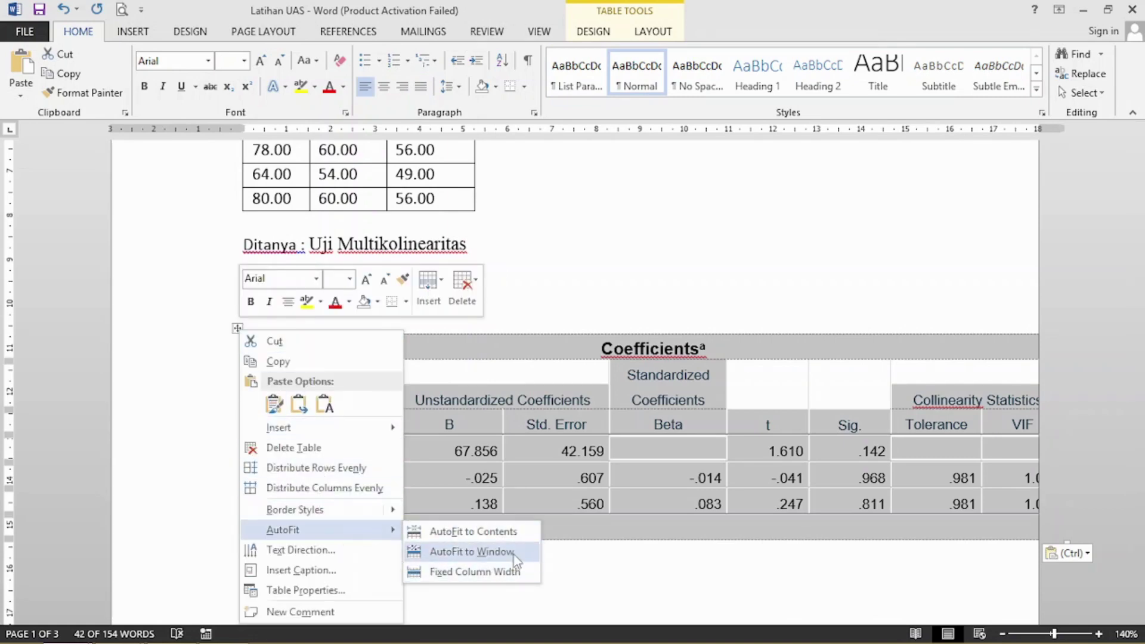
left_click(471, 552)
left_click(563, 444)
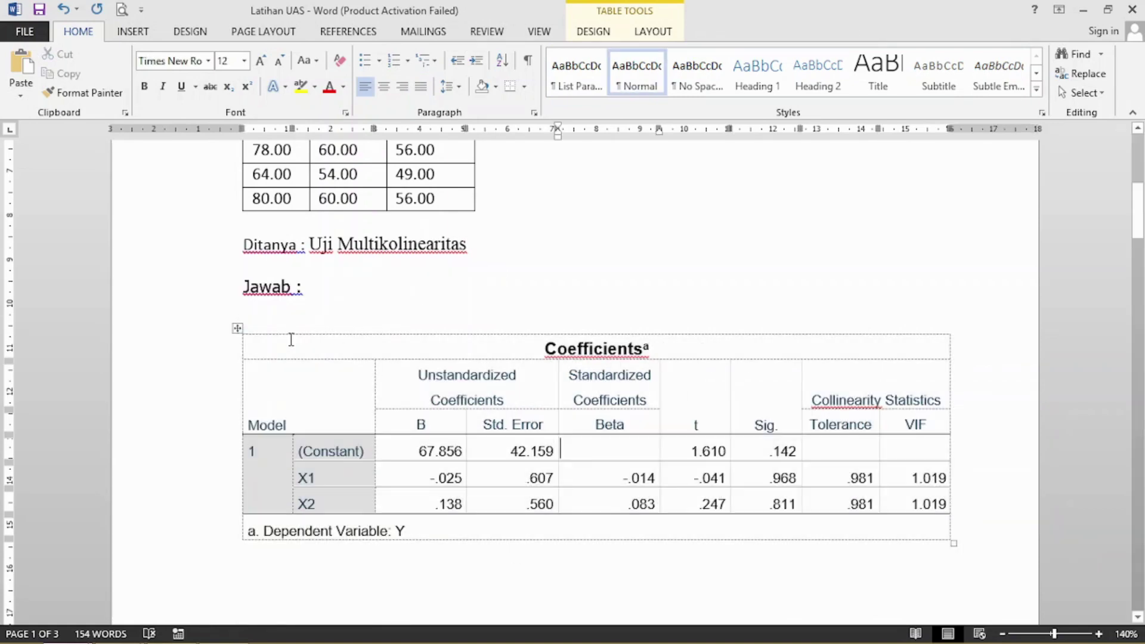
right_click(238, 330)
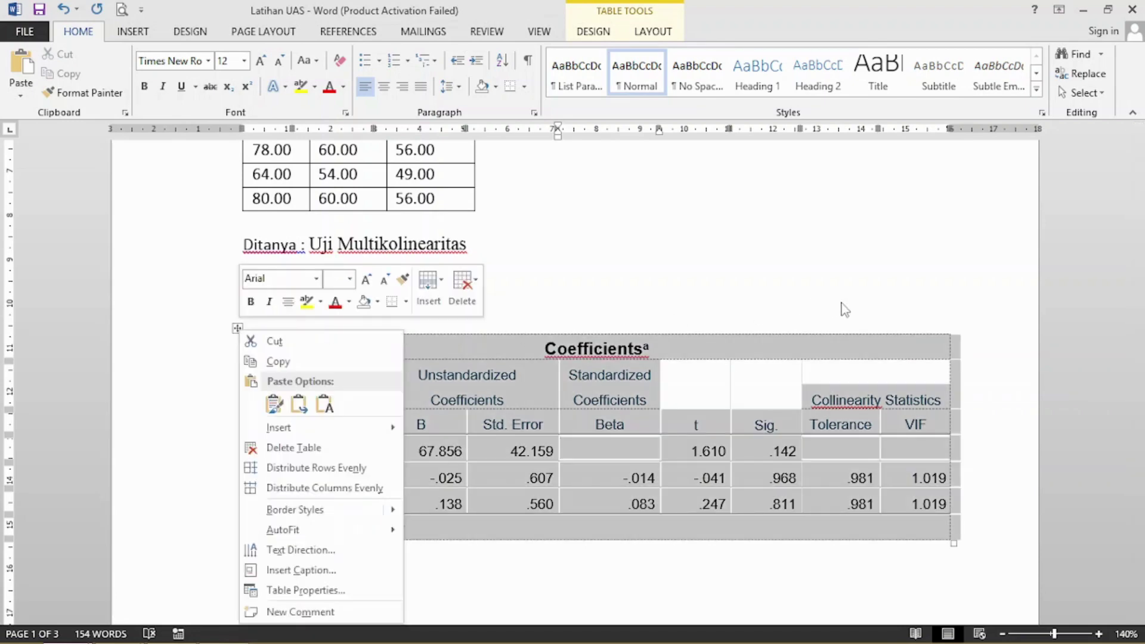
key("Escape")
left_click(885, 296)
- Highlight the VIF values of X1 and X2 in the Coefficients table in yellow
left_click_drag(891, 471, 918, 504)
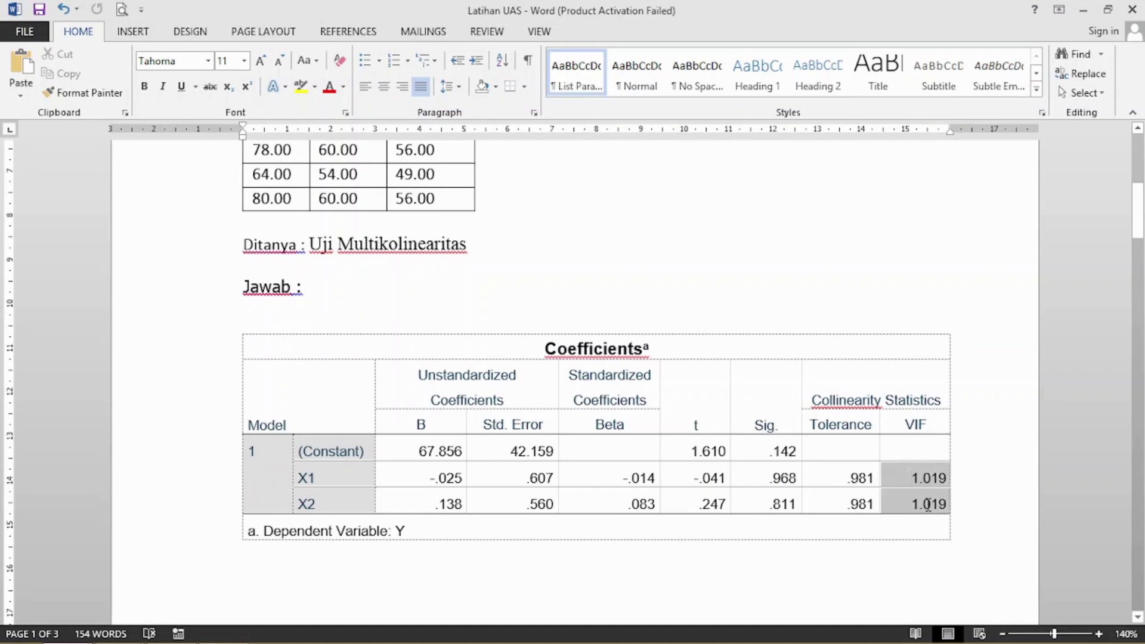
left_click(945, 477)
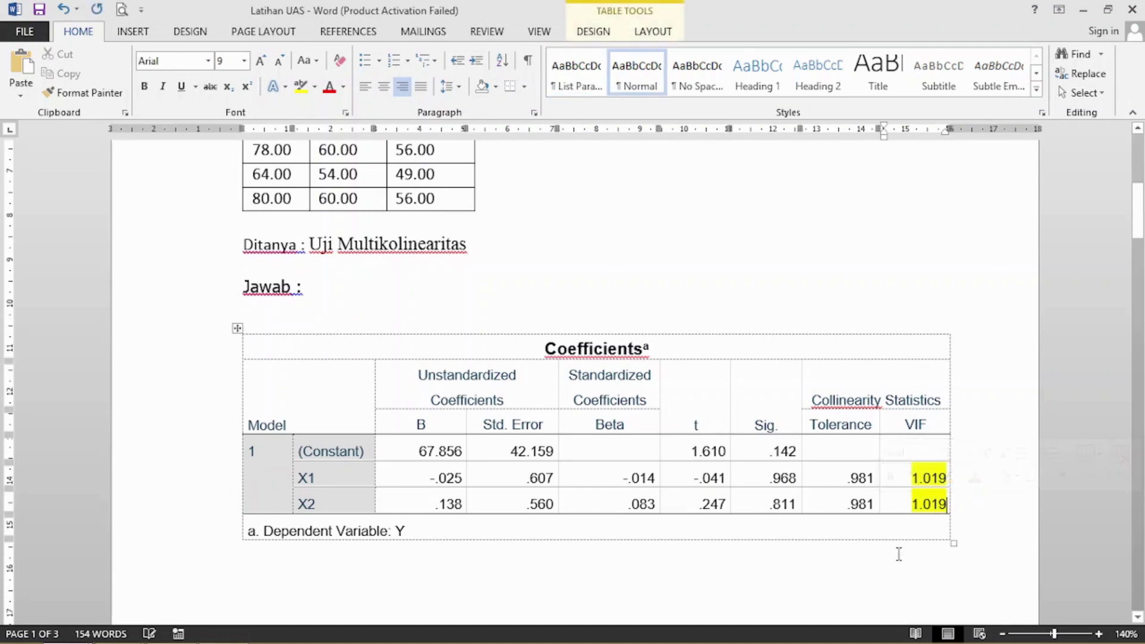
left_click(899, 552)
scroll(912, 418, "down", 3)
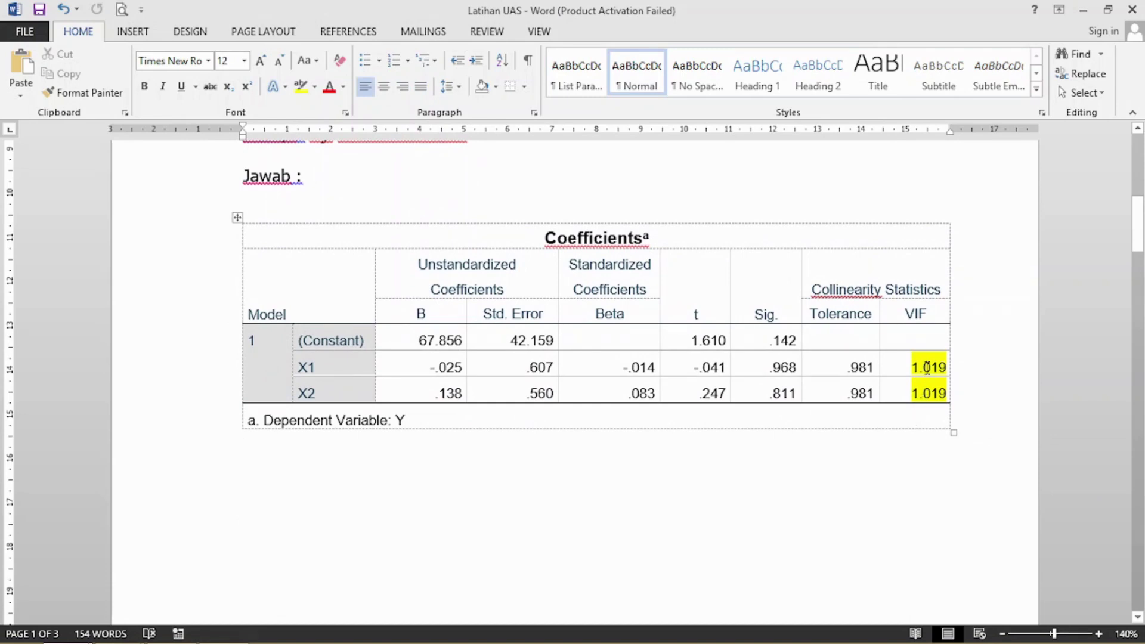
- Switch to the materi multikolinearitas studio document and copy the whole paragraph under "Interprestasi :"
key("alt+Tab")
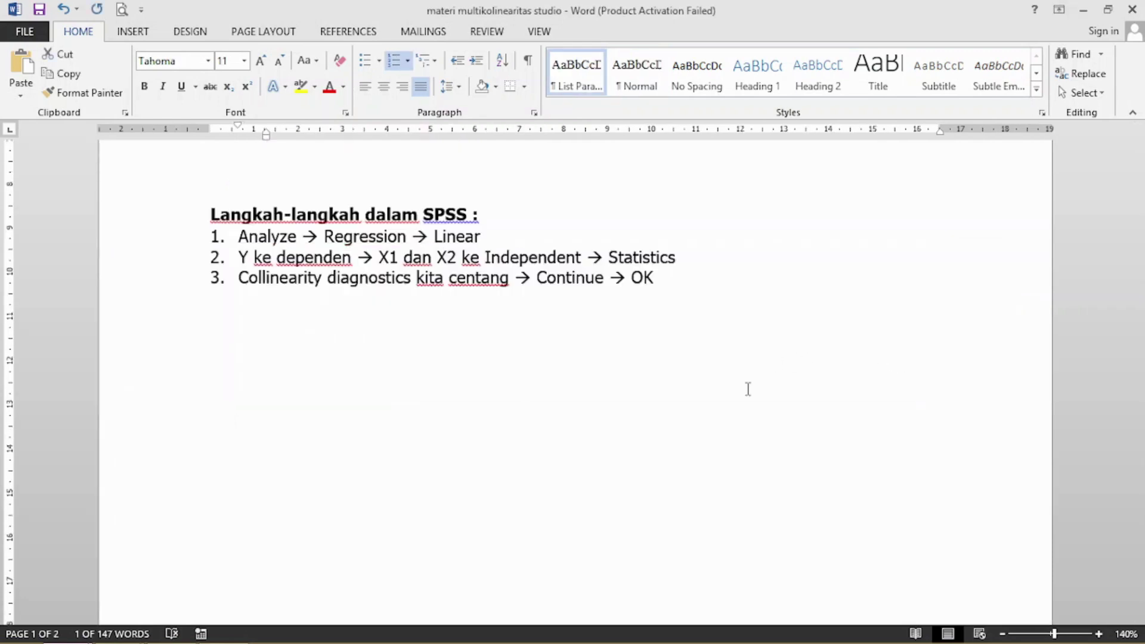
scroll(692, 273, "down", 11)
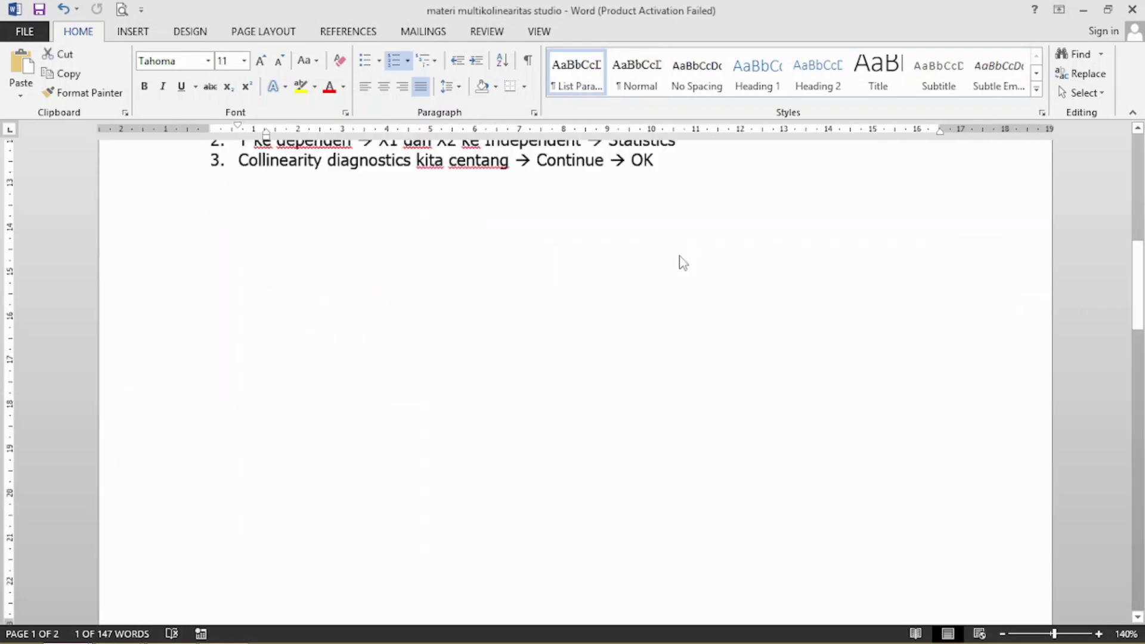
left_click(642, 294)
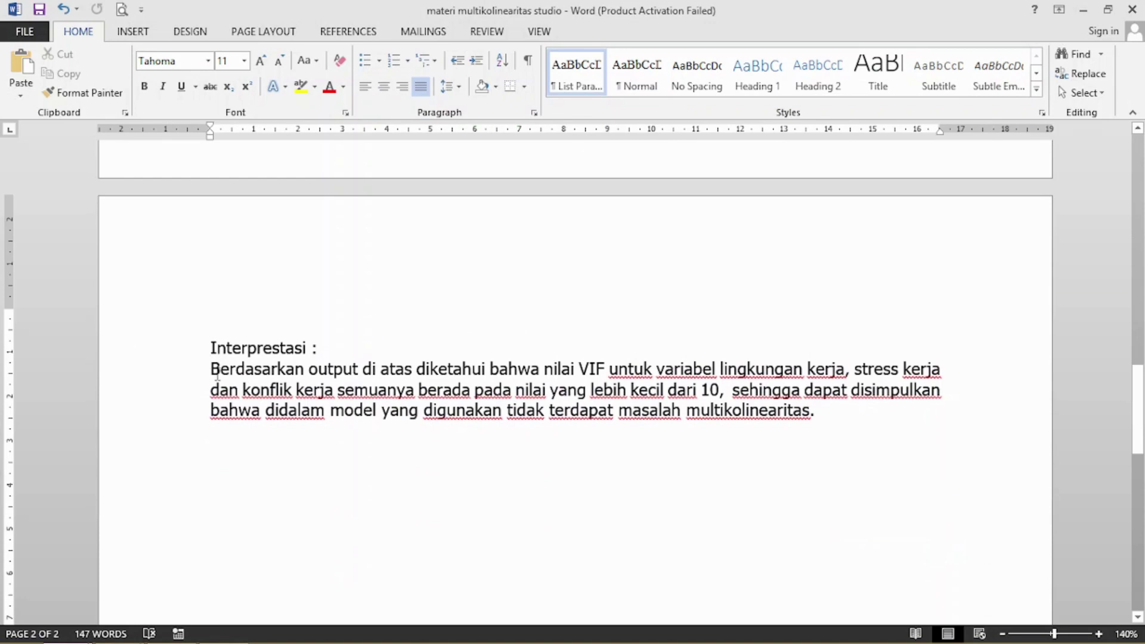
left_click_drag(217, 374, 882, 429)
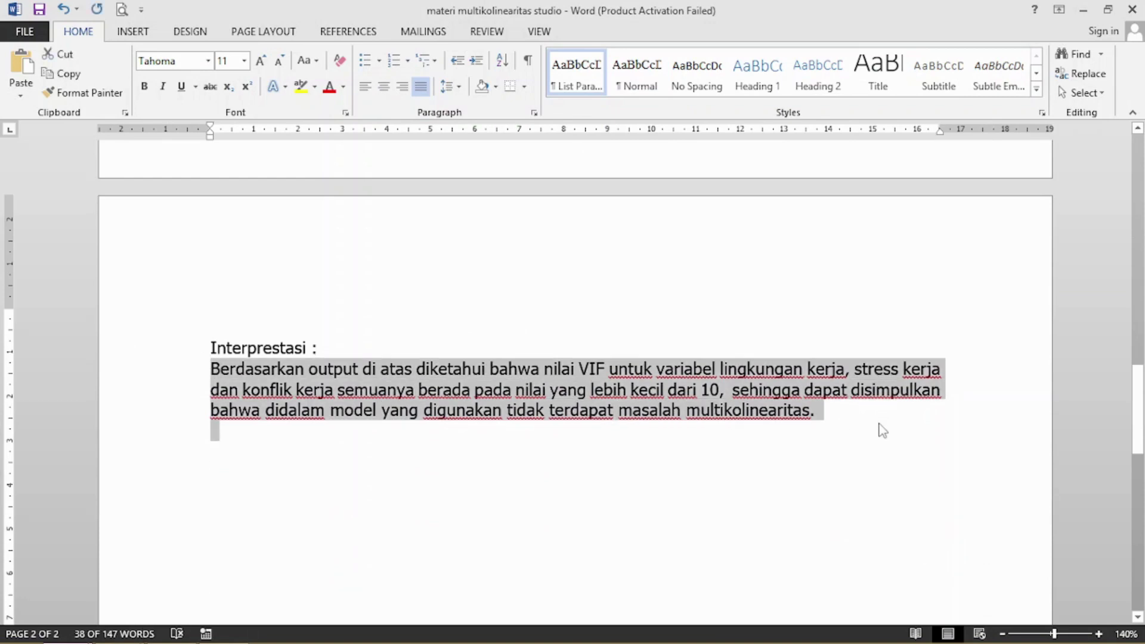
key("ctrl+c")
- Paste the interpretation paragraph below the Coefficients table in Latihan UAS, separated from the table by a blank line
key("alt+Tab")
key("ctrl+v")
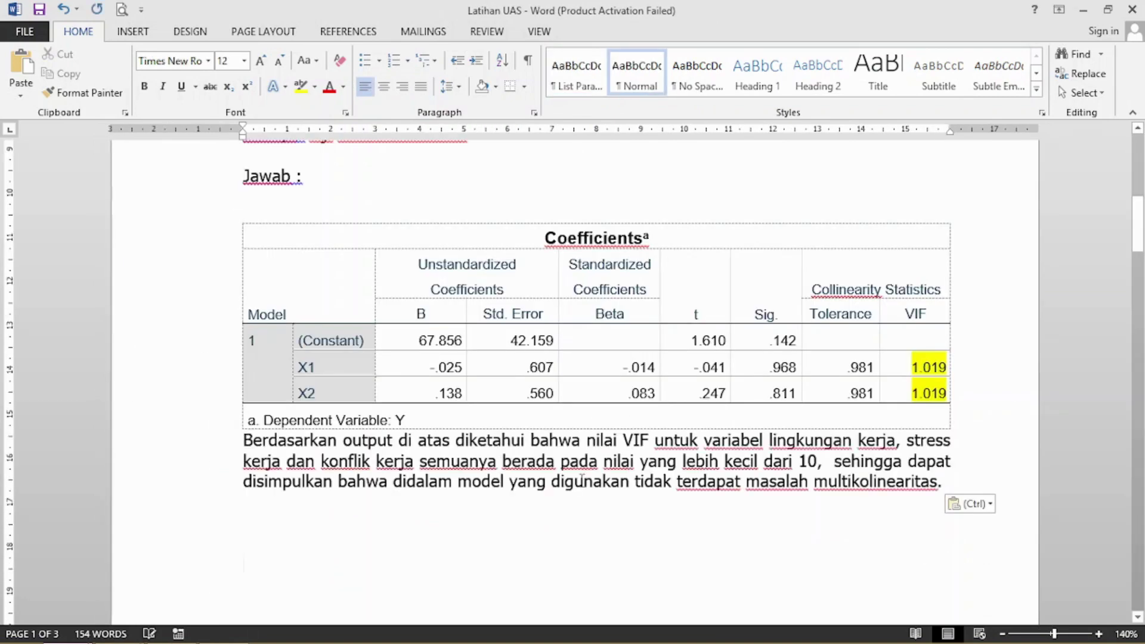
left_click(242, 444)
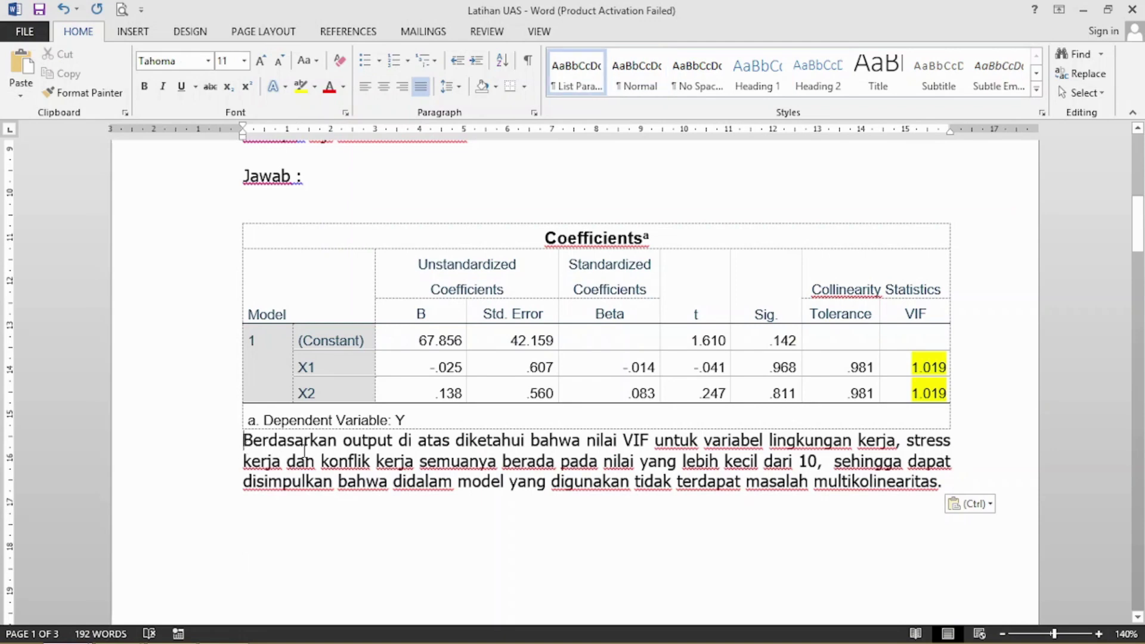
key("Return")
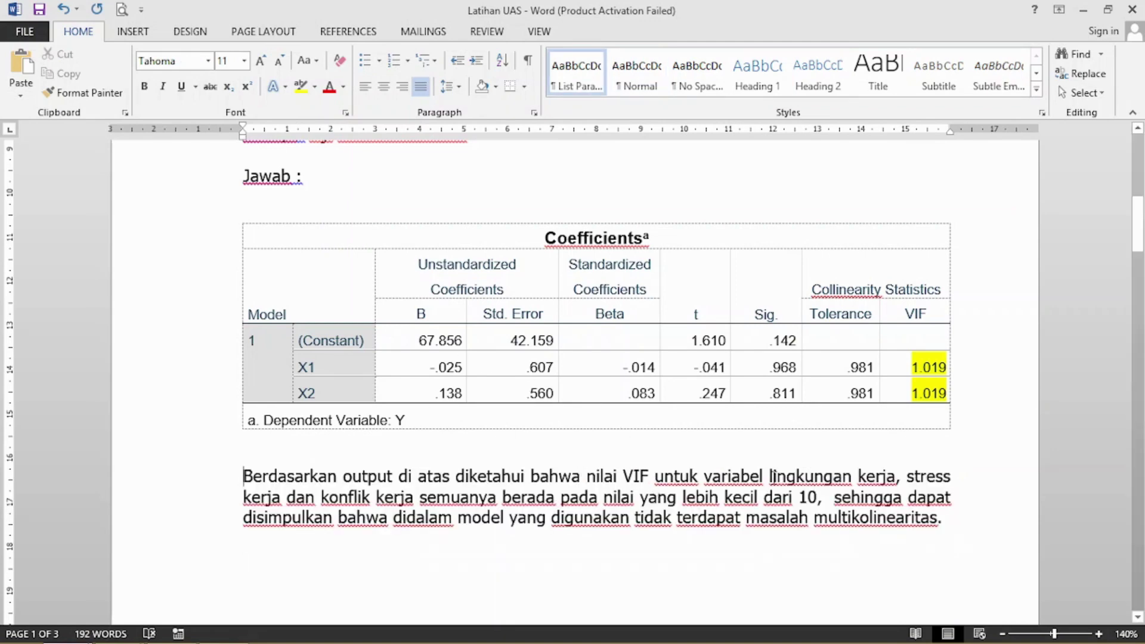
- Replace "lingkungan kerja, stress kerja dan konflik kerja" in the interpretation paragraph with "X1 dan X2"
left_click_drag(776, 476, 413, 497)
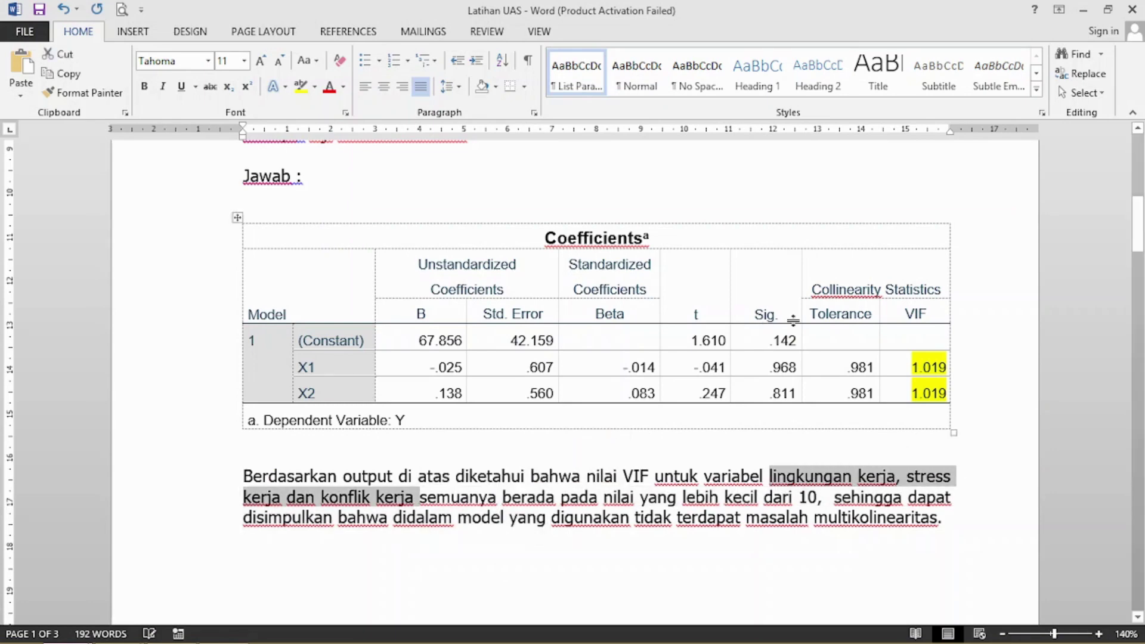
type("X1 dan ")
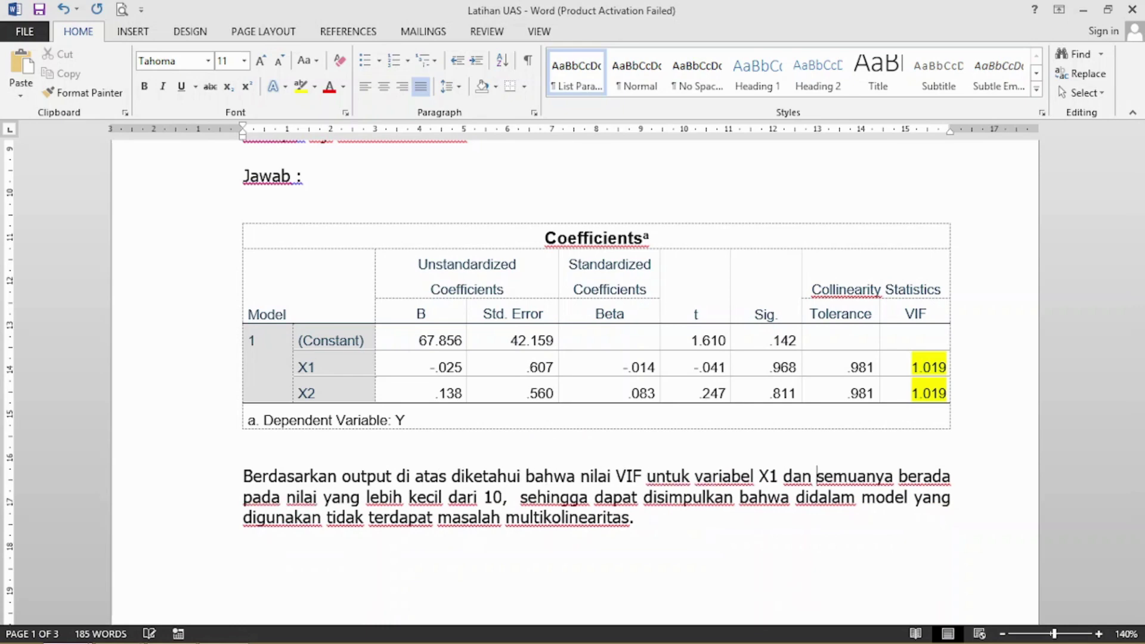
type("X2")
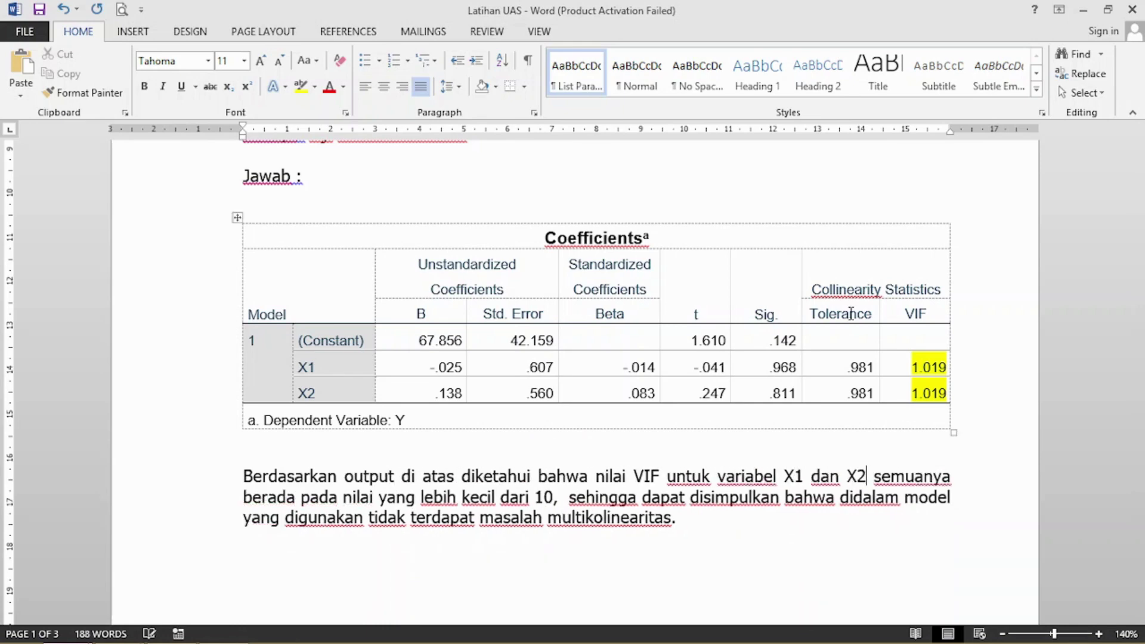
- Format the digits of X1 and X2 in the interpretation paragraph as subscripts
key("Left")
key("shift+Left")
key("ctrl+equal")
key("ctrl+Left")
key("ctrl+Left")
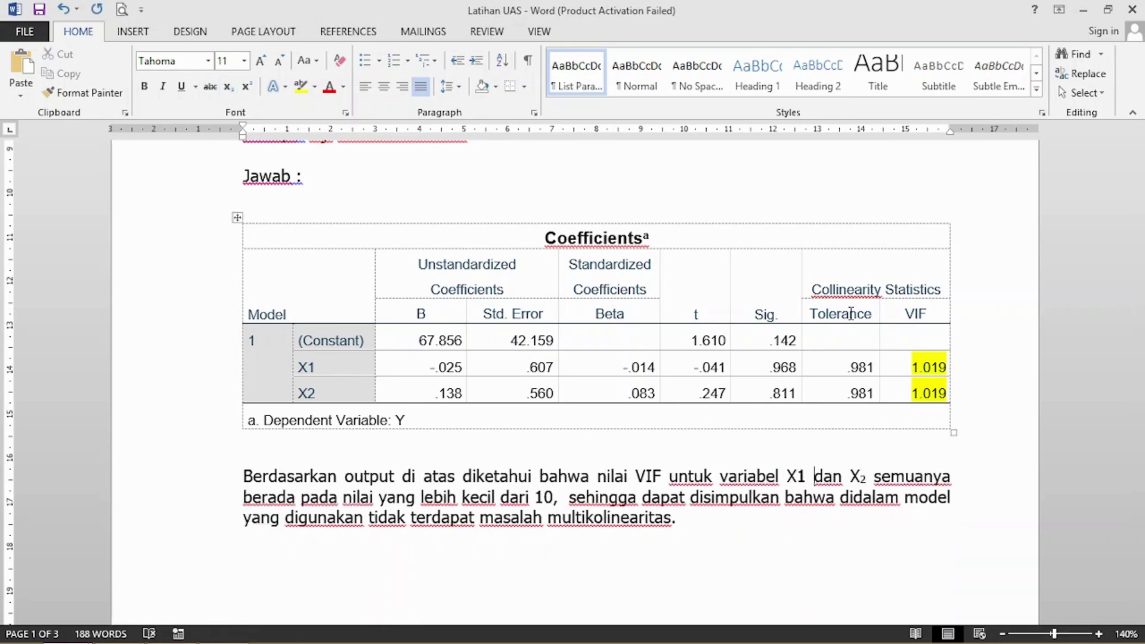
key("shift+Right")
key("ctrl+equal")
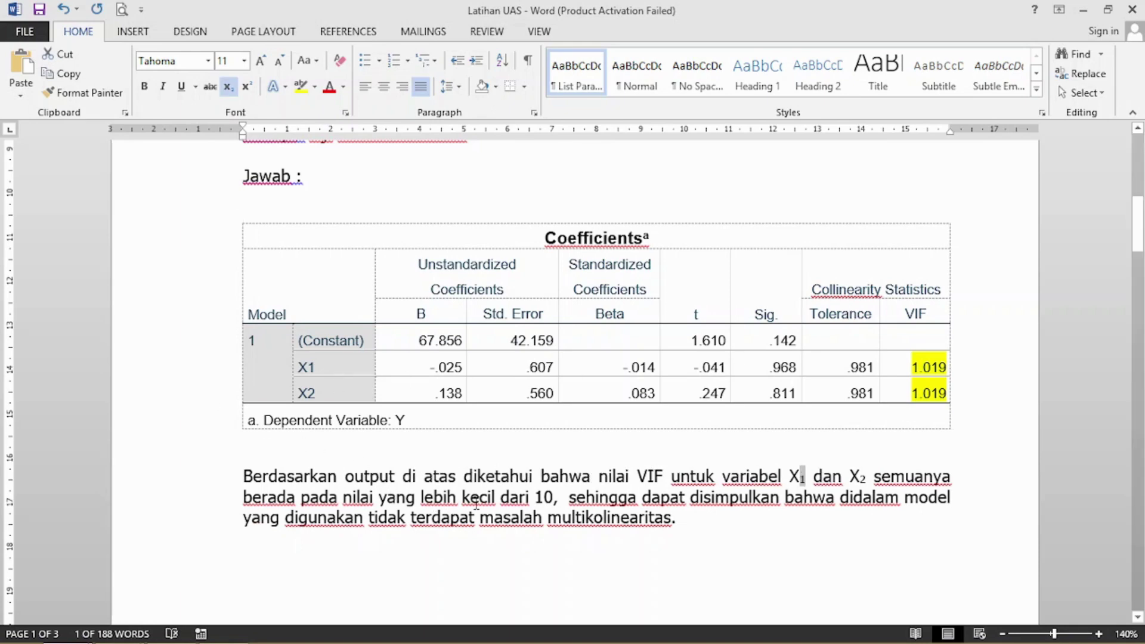
- Insert the word "cut" before the number 10 in the interpretation paragraph
left_click(535, 497)
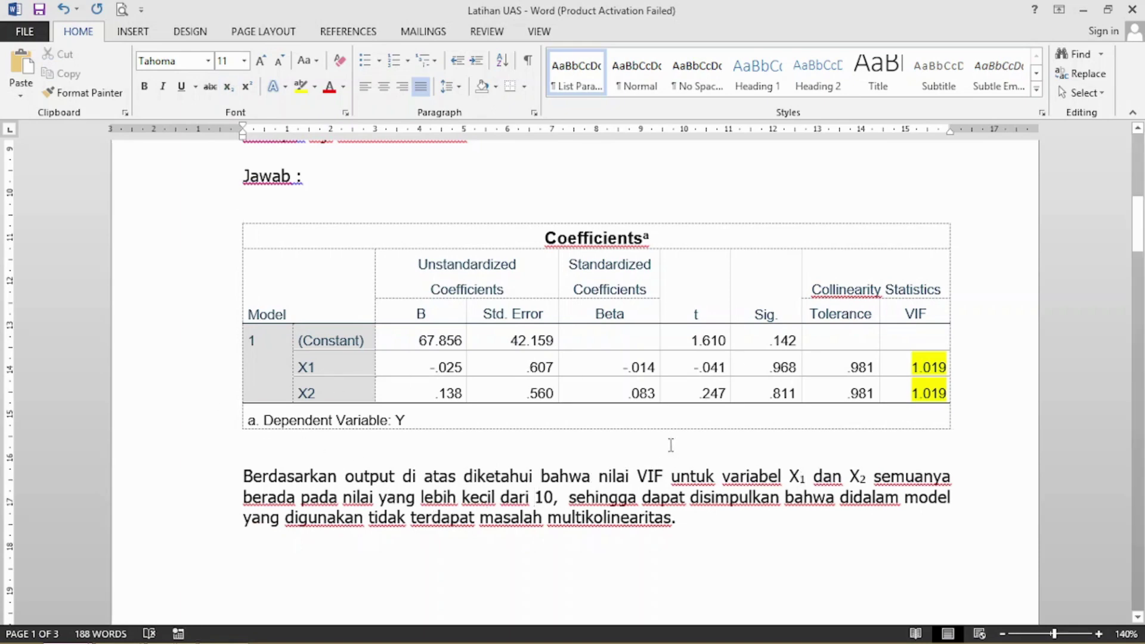
type("cut")
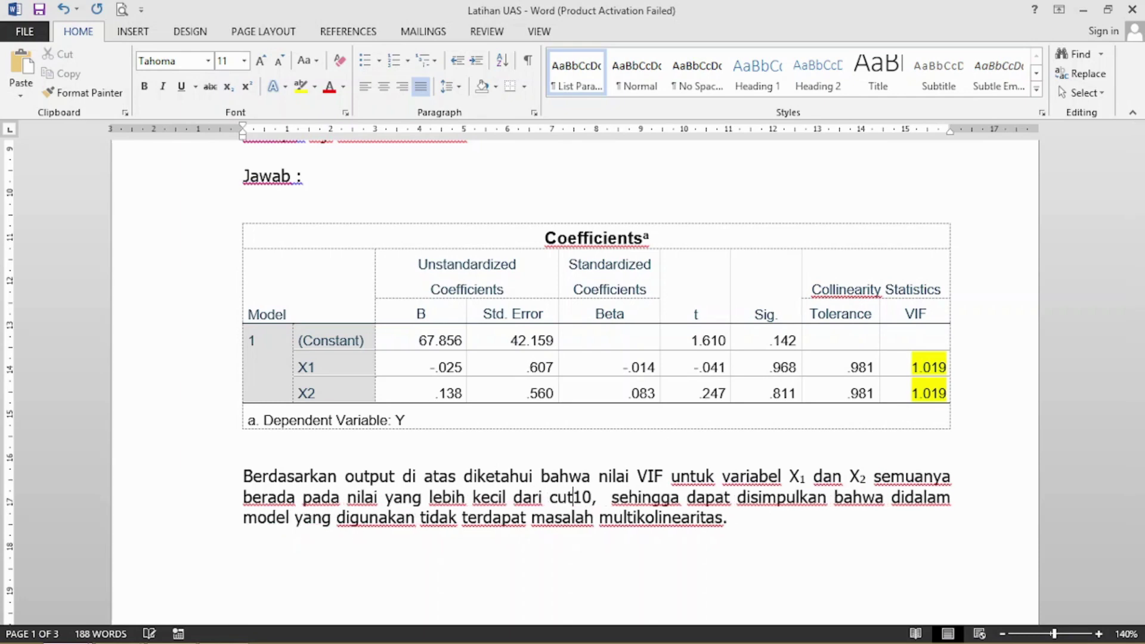